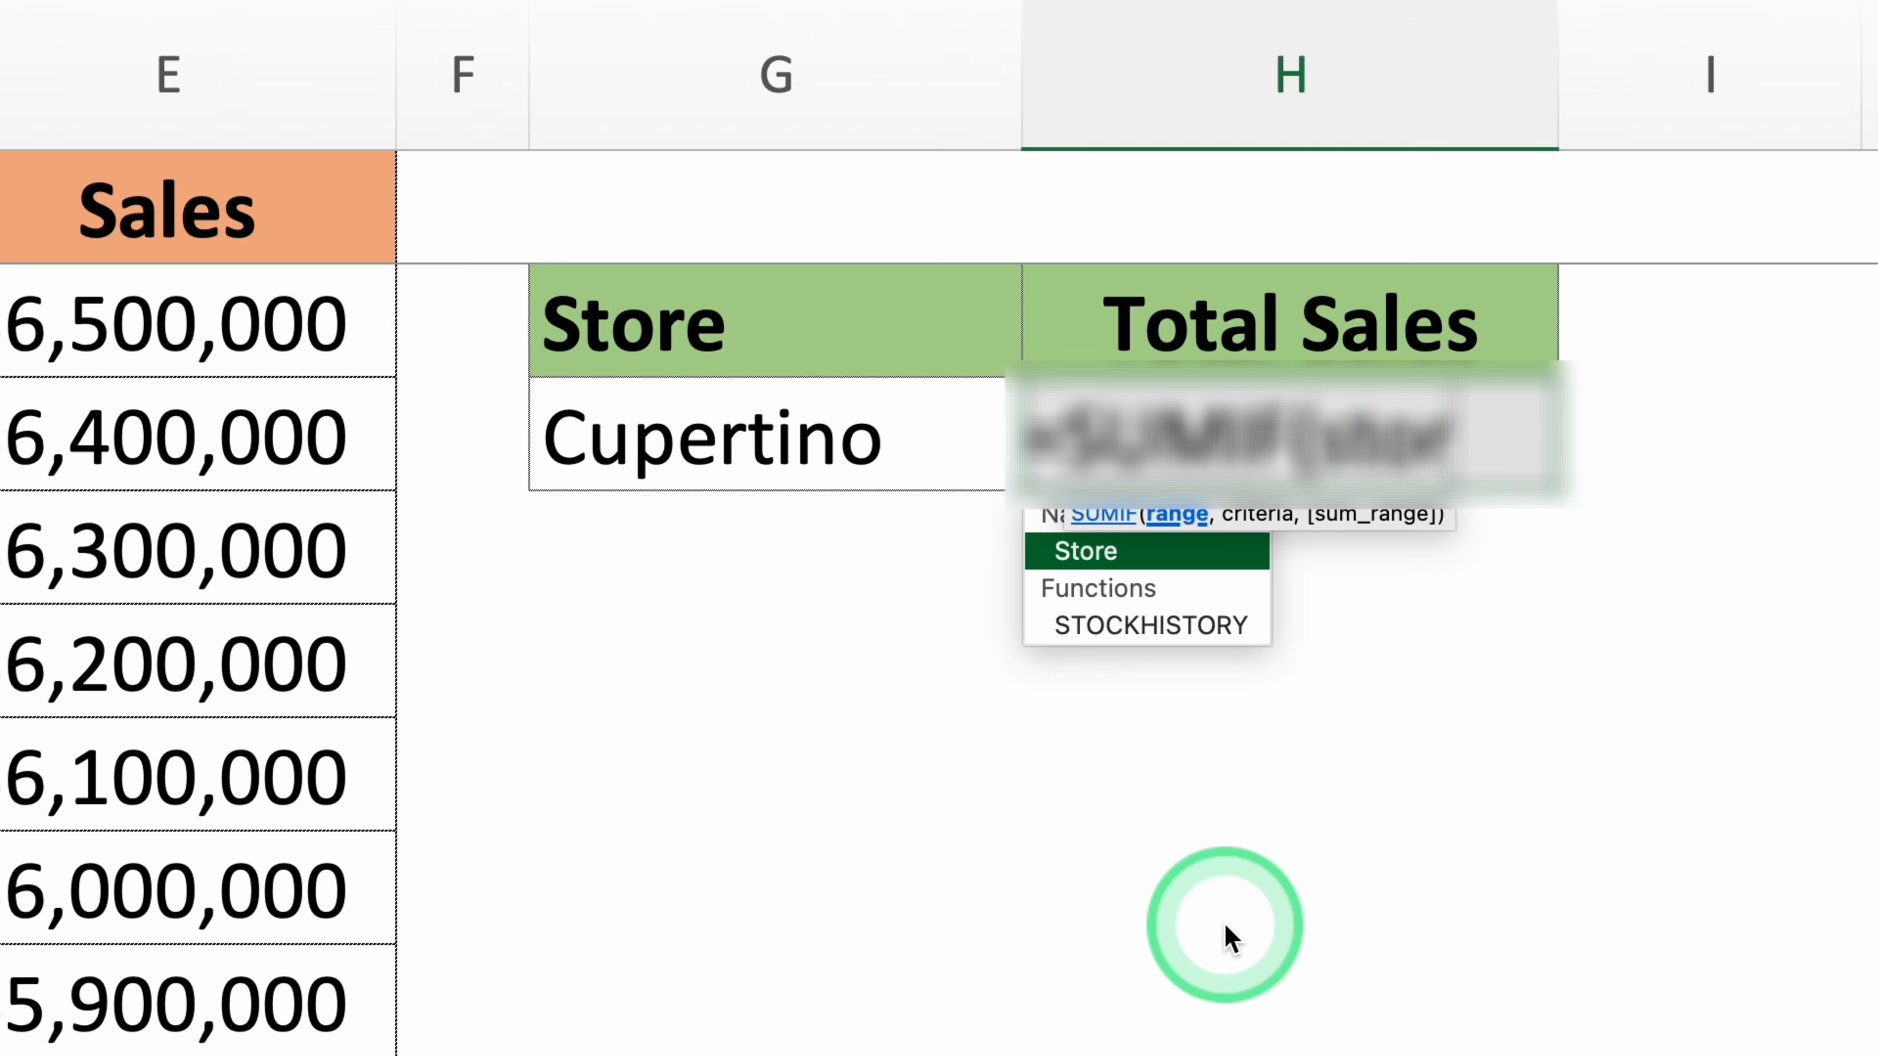
Step: Complete Cupertino's Total Sales formula with the Store range, cell G3 as criterion and the Sales range as sum range
key("Tab")
type(",")
left_click(780, 437)
type(",sales")
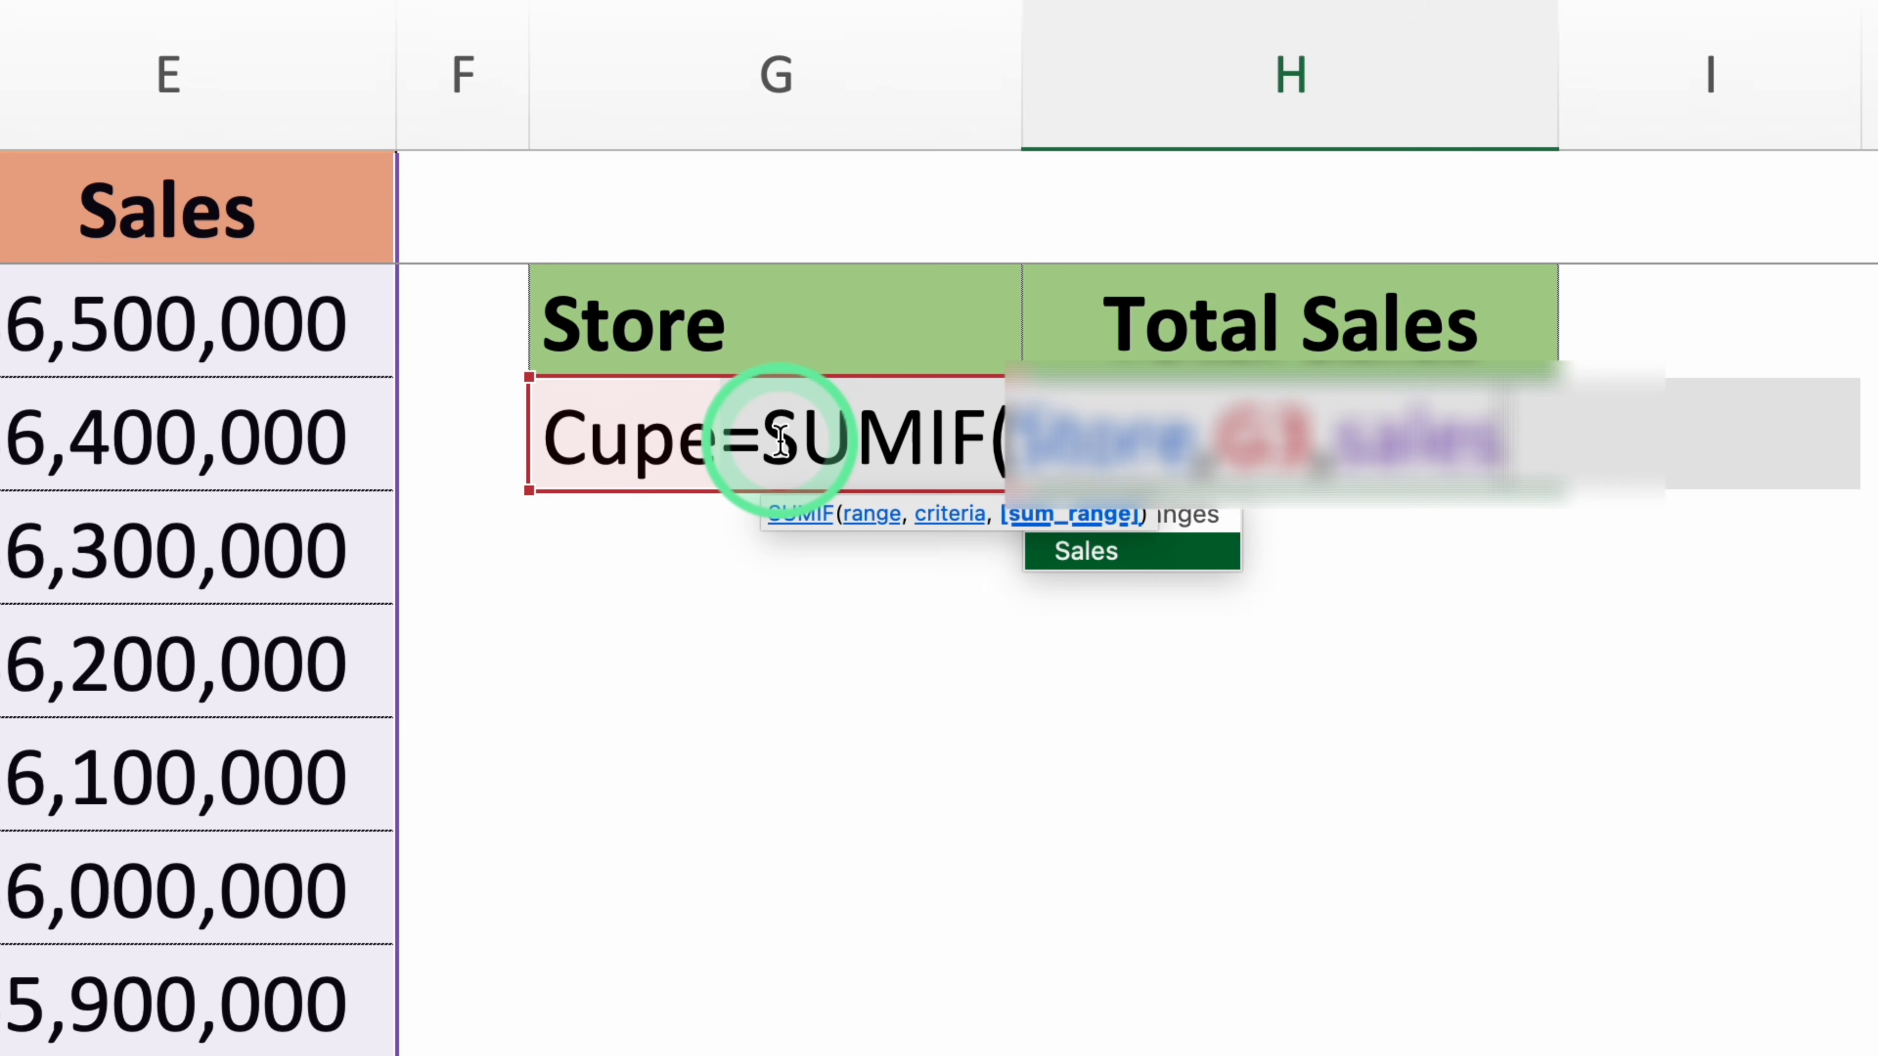
key("Return")
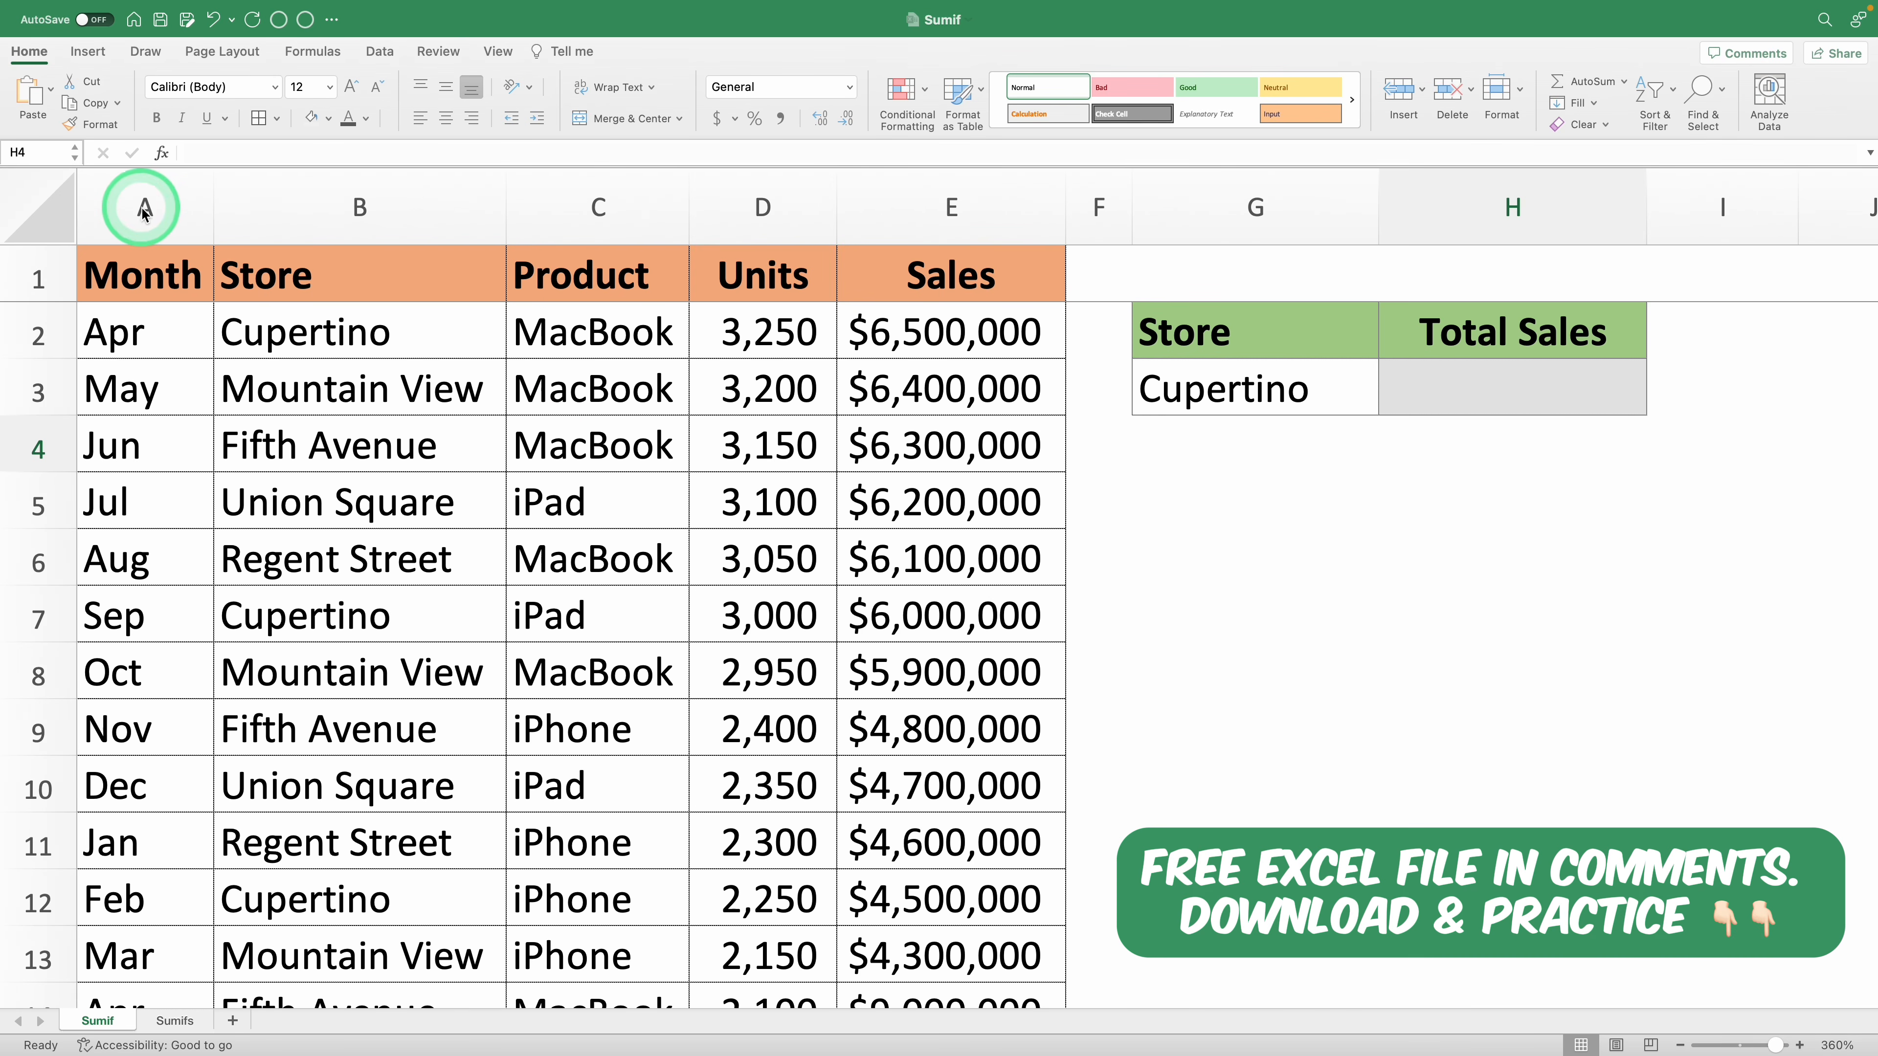
left_click_drag(144, 210, 965, 196)
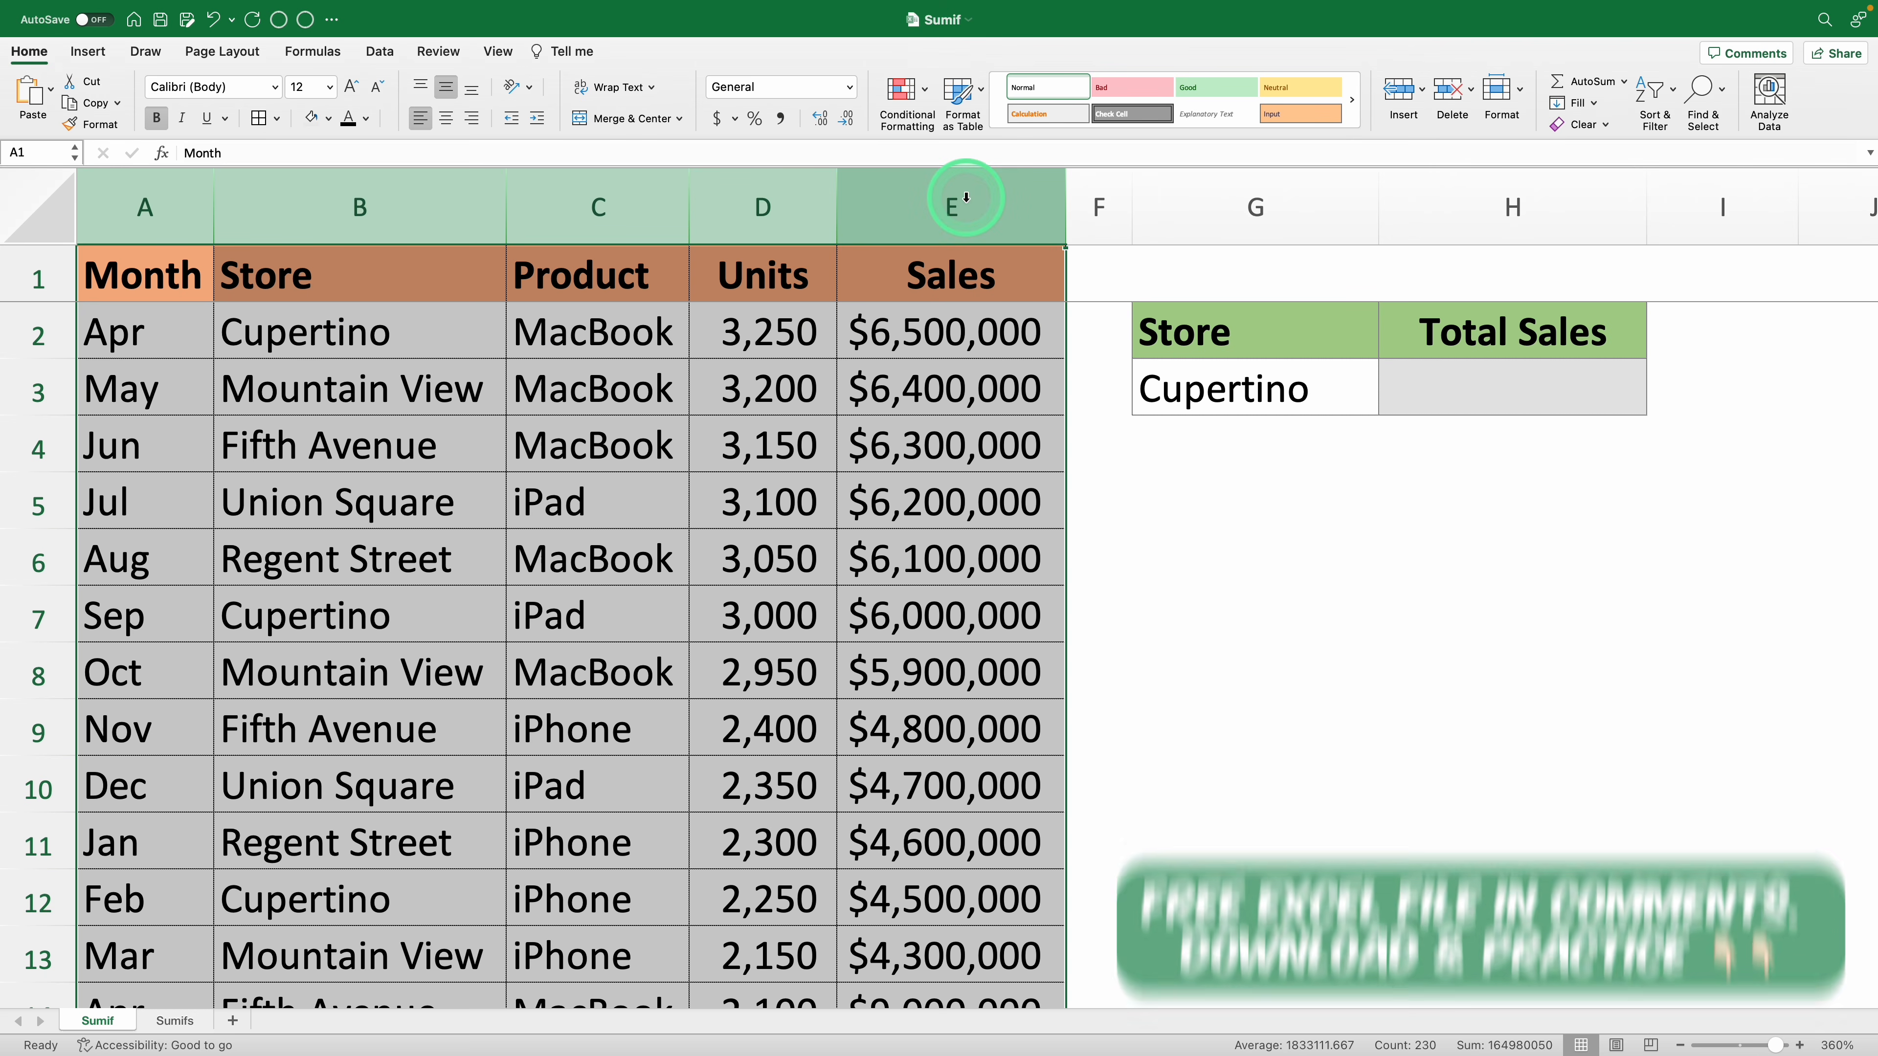
left_click_drag(1318, 320, 1433, 377)
left_click(1365, 482)
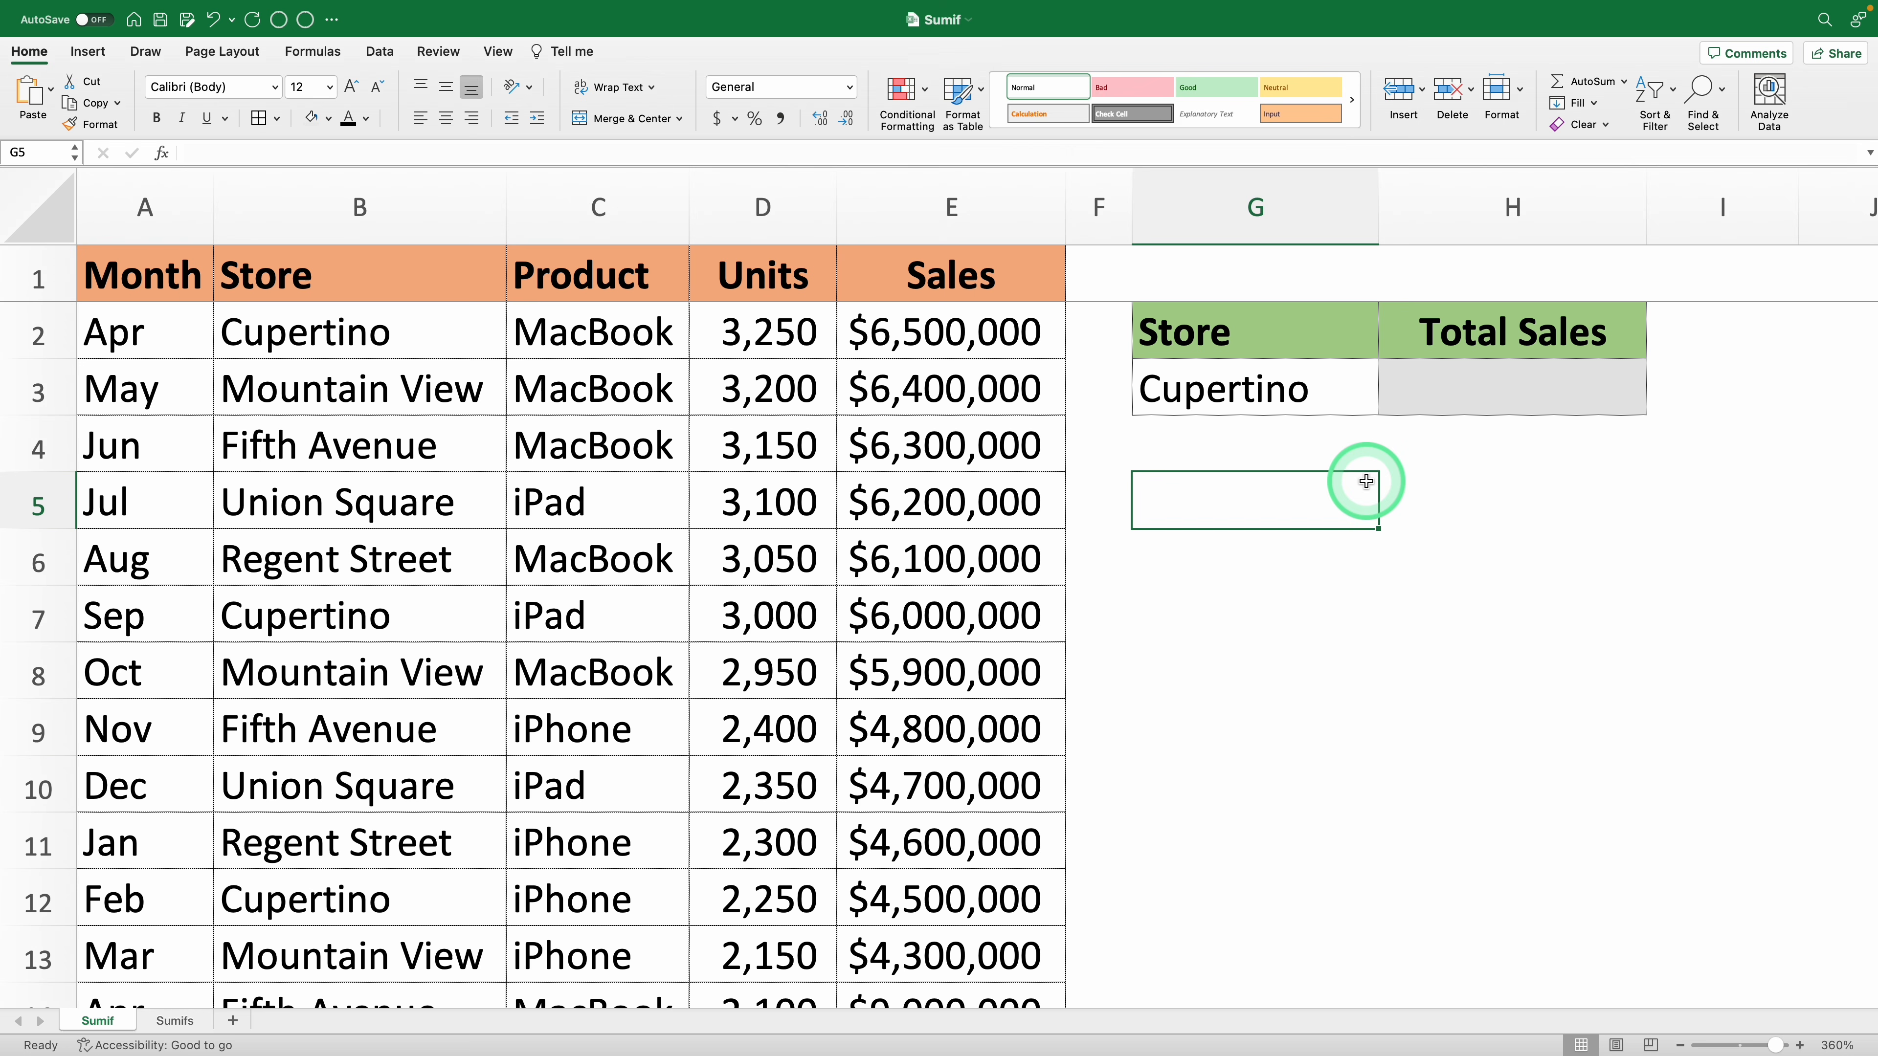
left_click(1426, 381)
type("=")
left_click(444, 453)
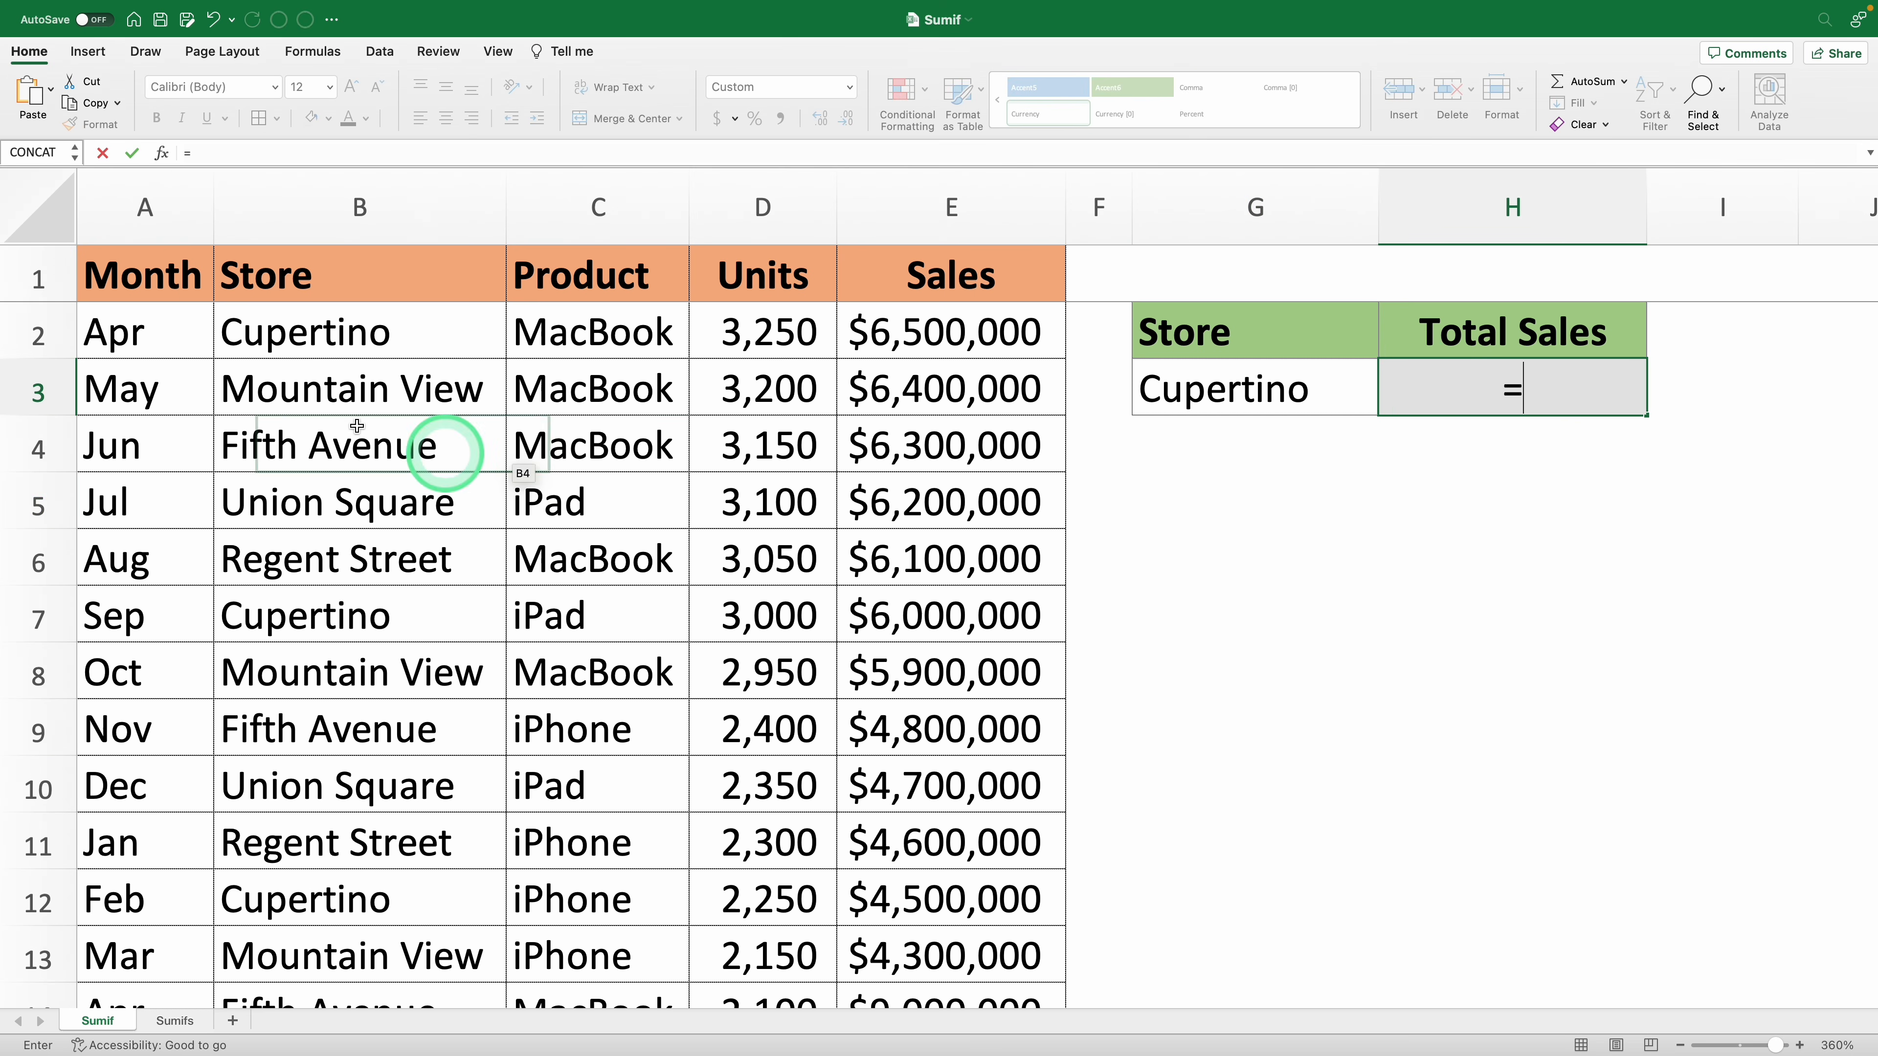
left_click(1018, 349)
type("+")
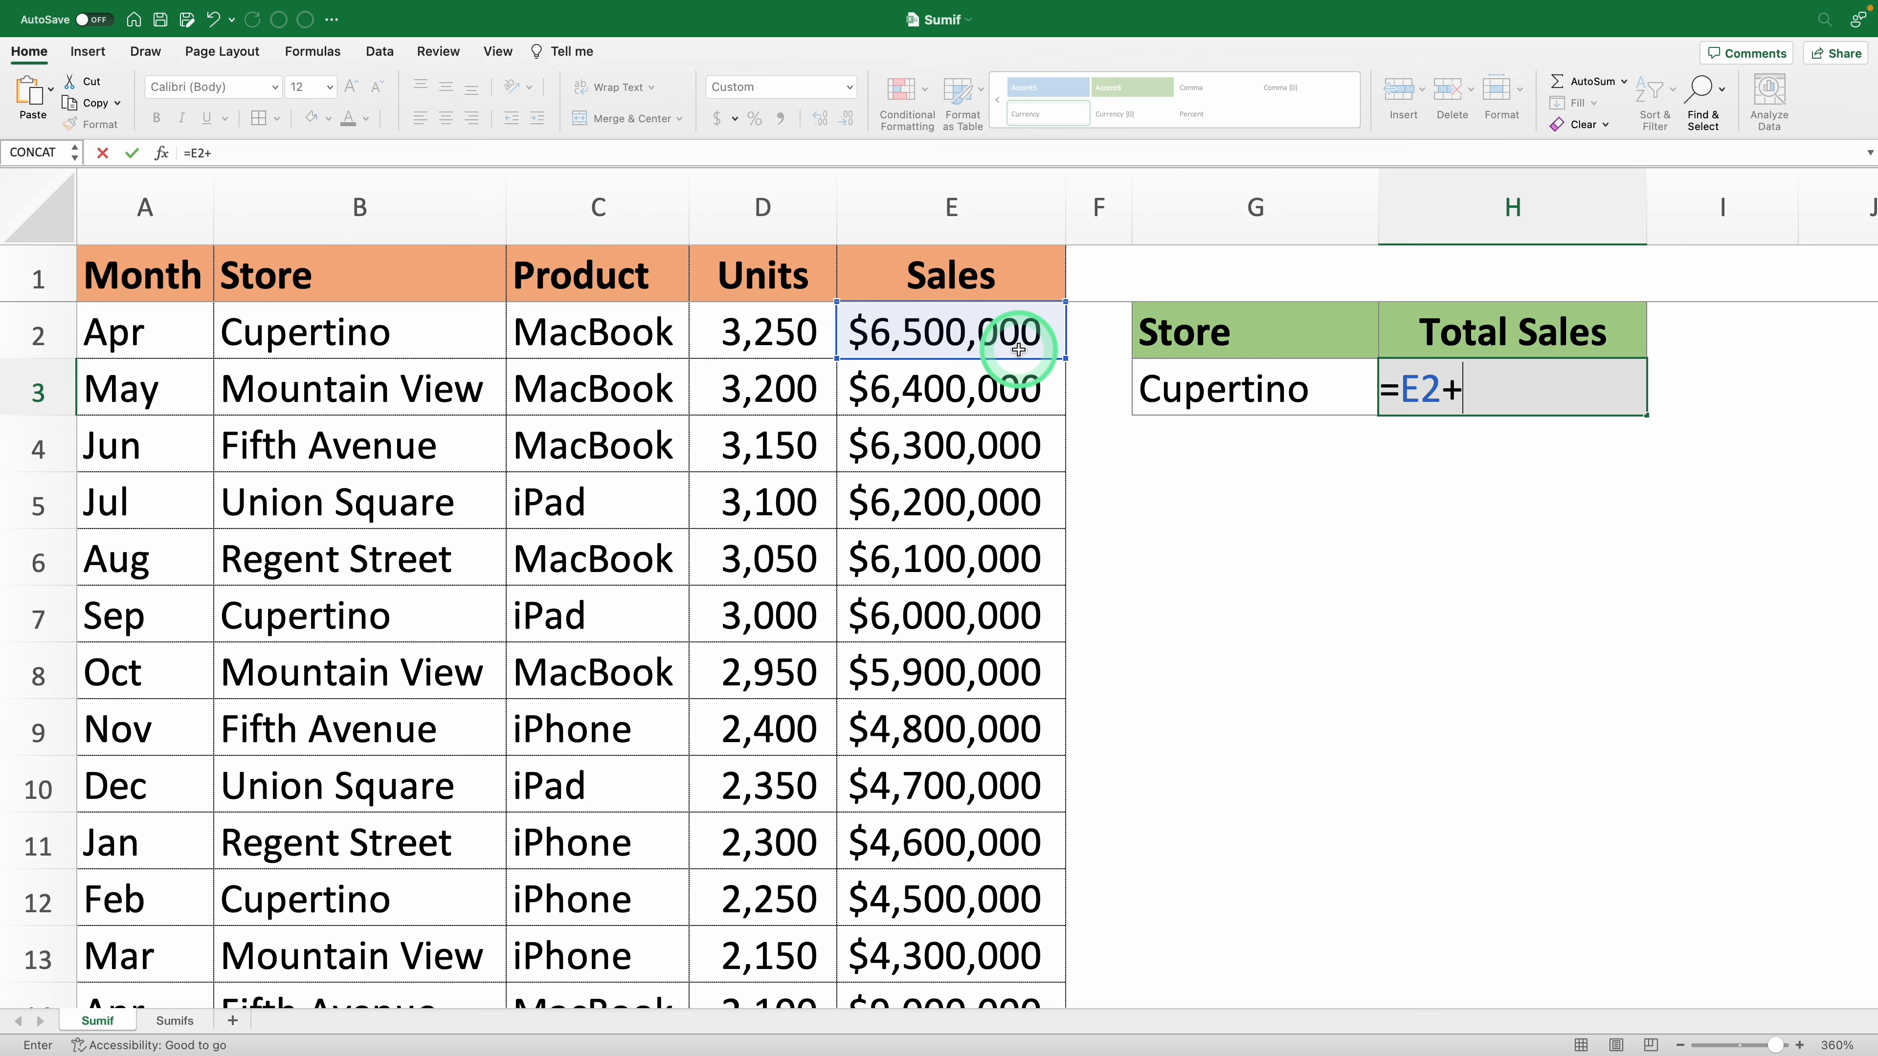
left_click(925, 605)
type("+")
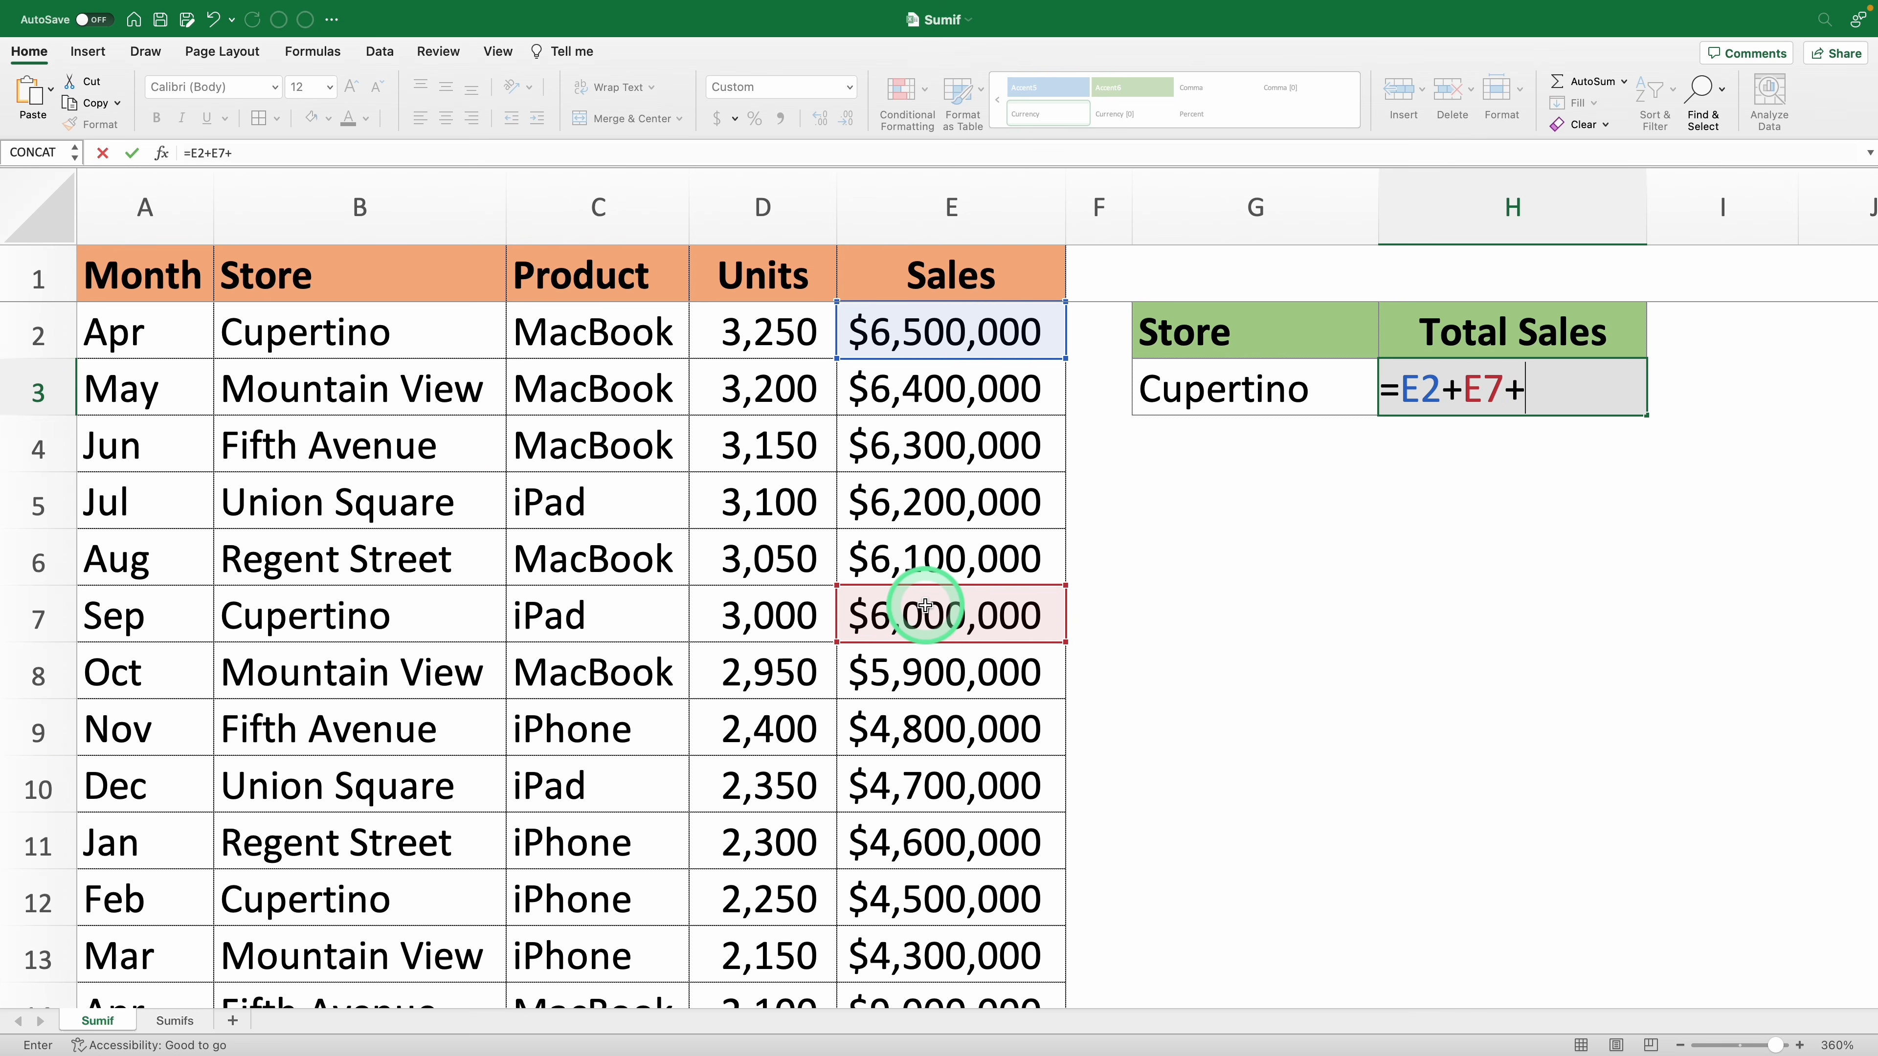
left_click(868, 881)
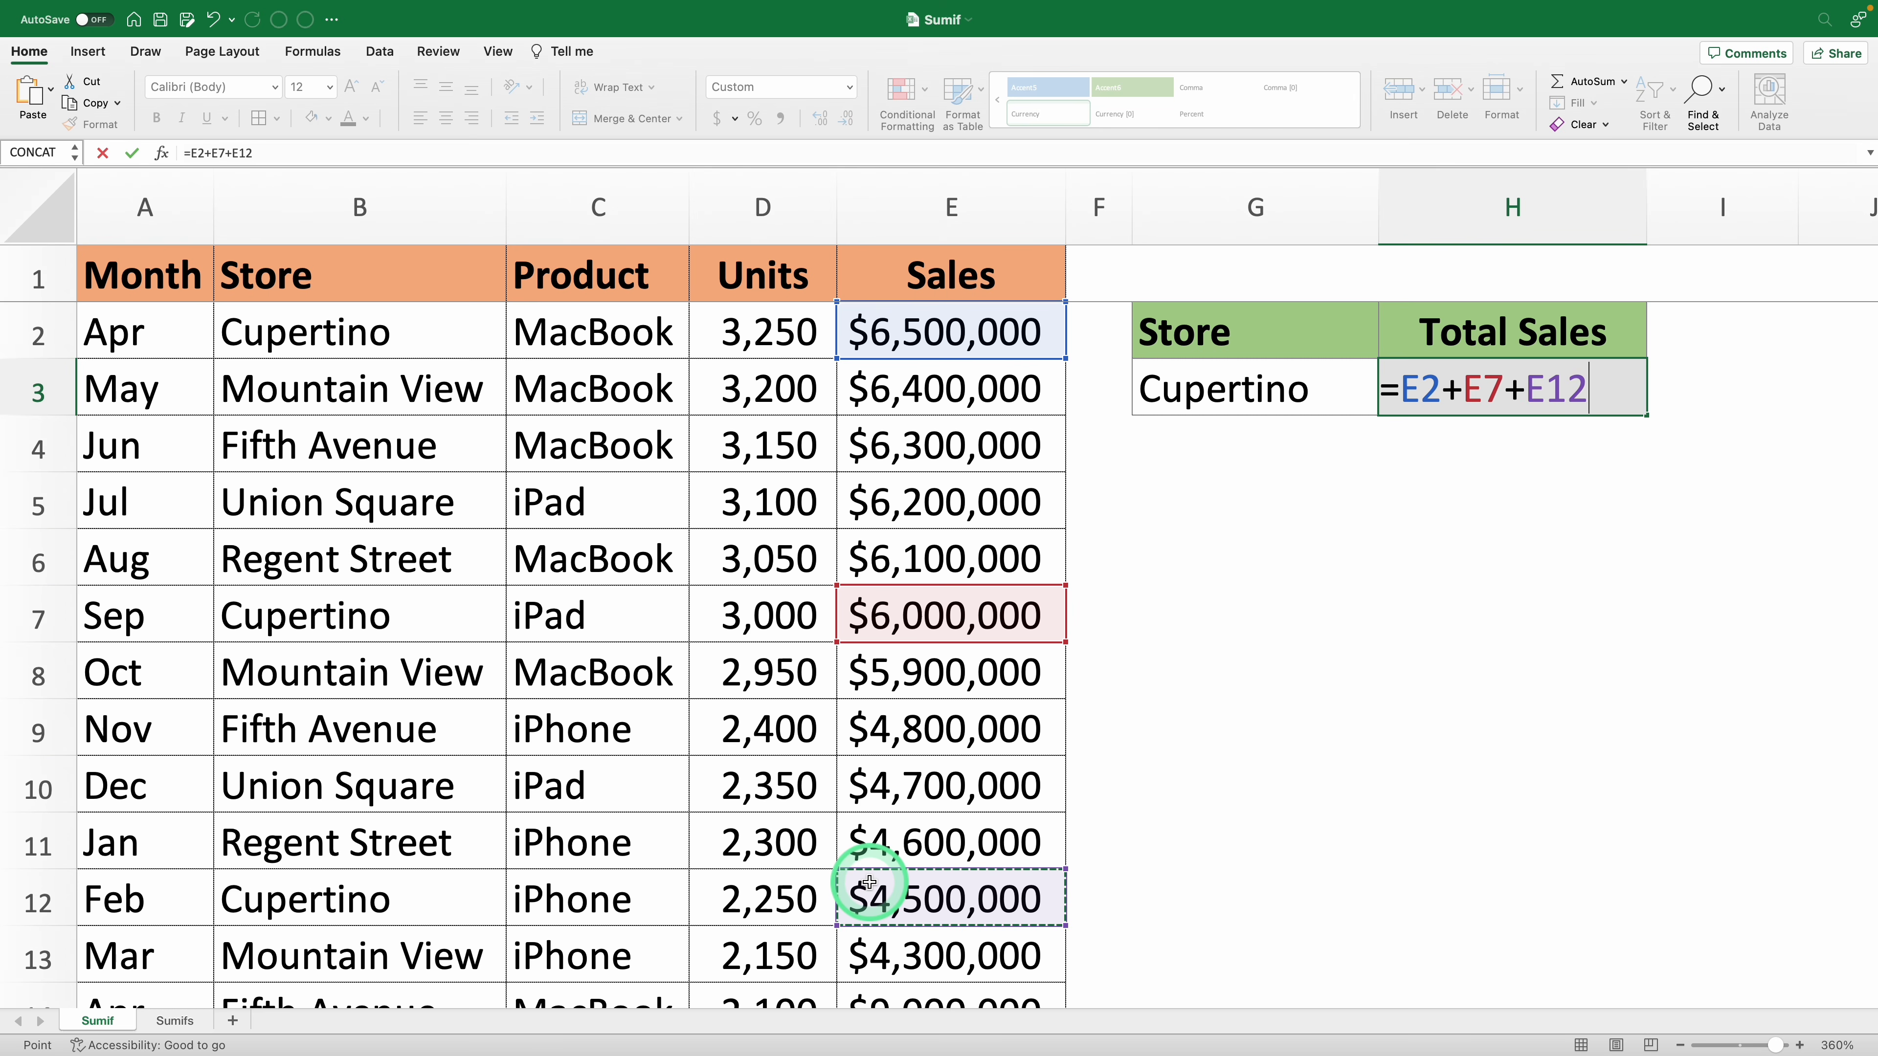
key("BackSpace")
key("BackSpace")
key("BackSpace")
key("BackSpace")
key("BackSpace")
key("BackSpace")
key("BackSpace")
key("BackSpace")
key("BackSpace")
key("BackSpace")
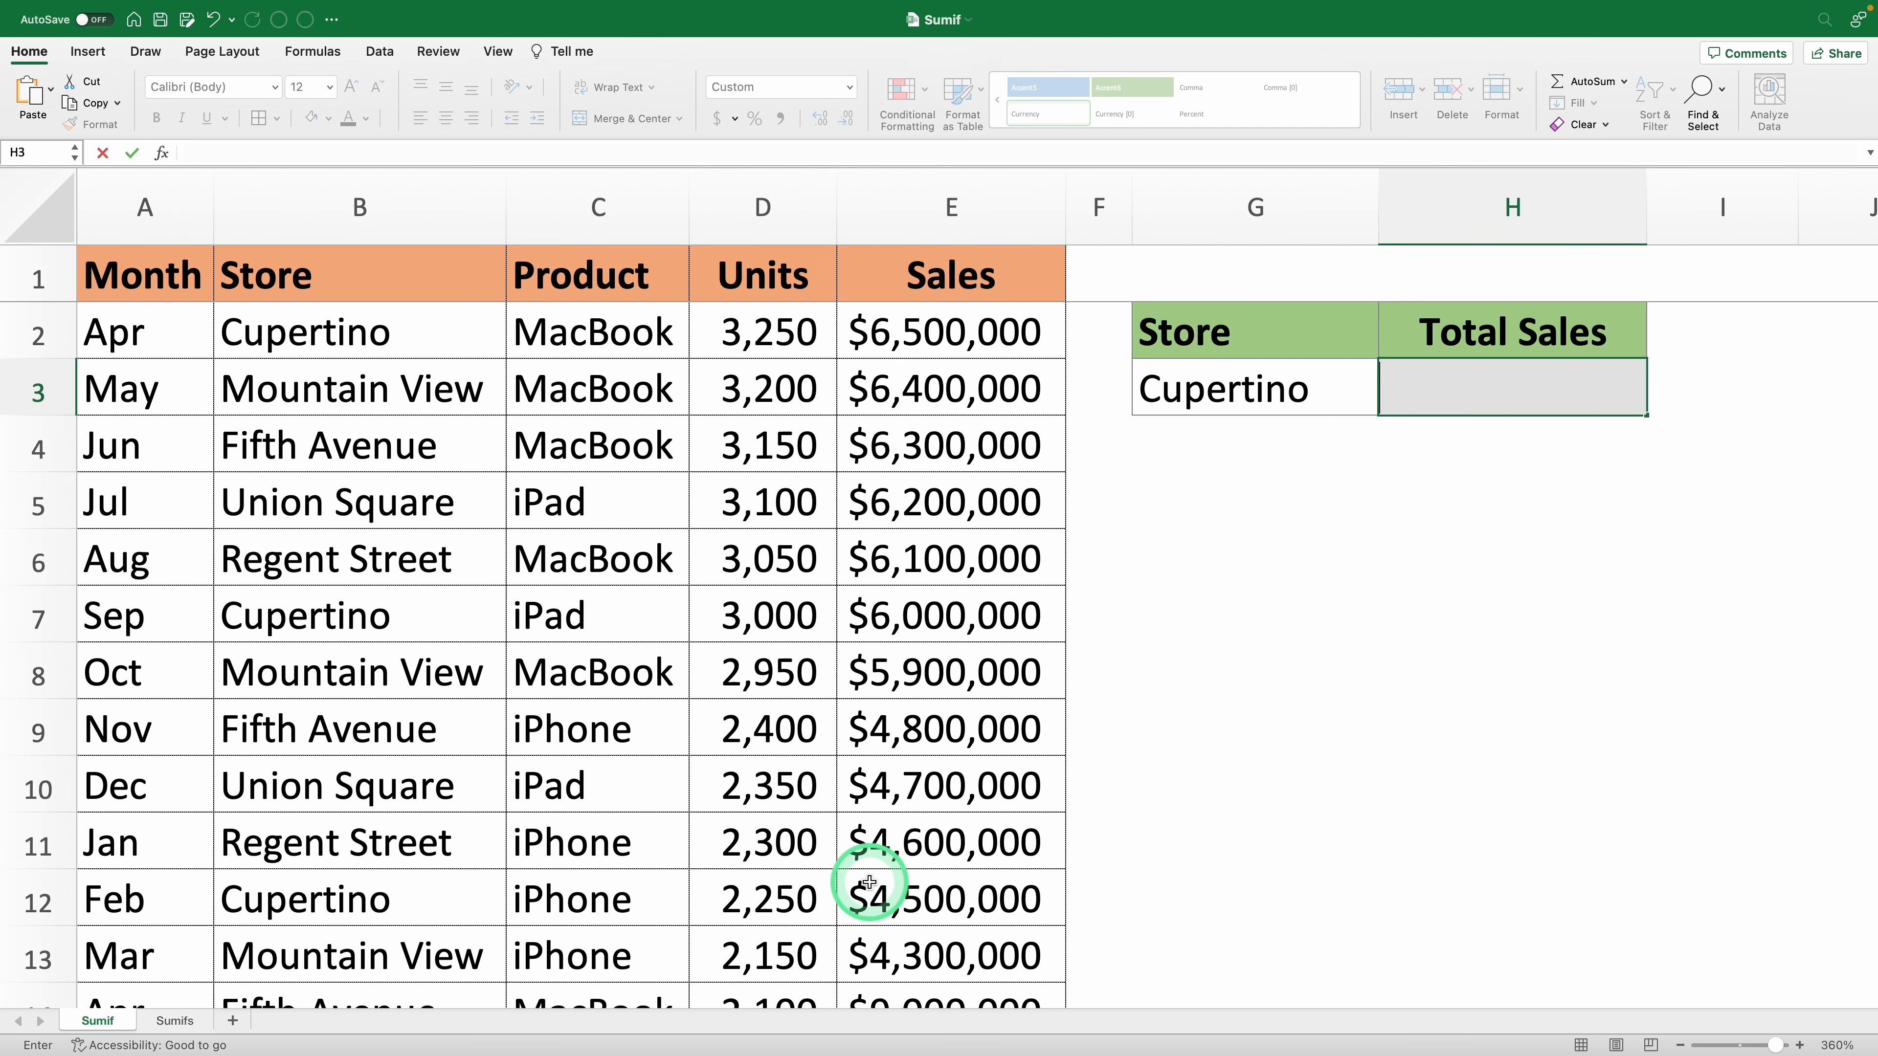
key("Return")
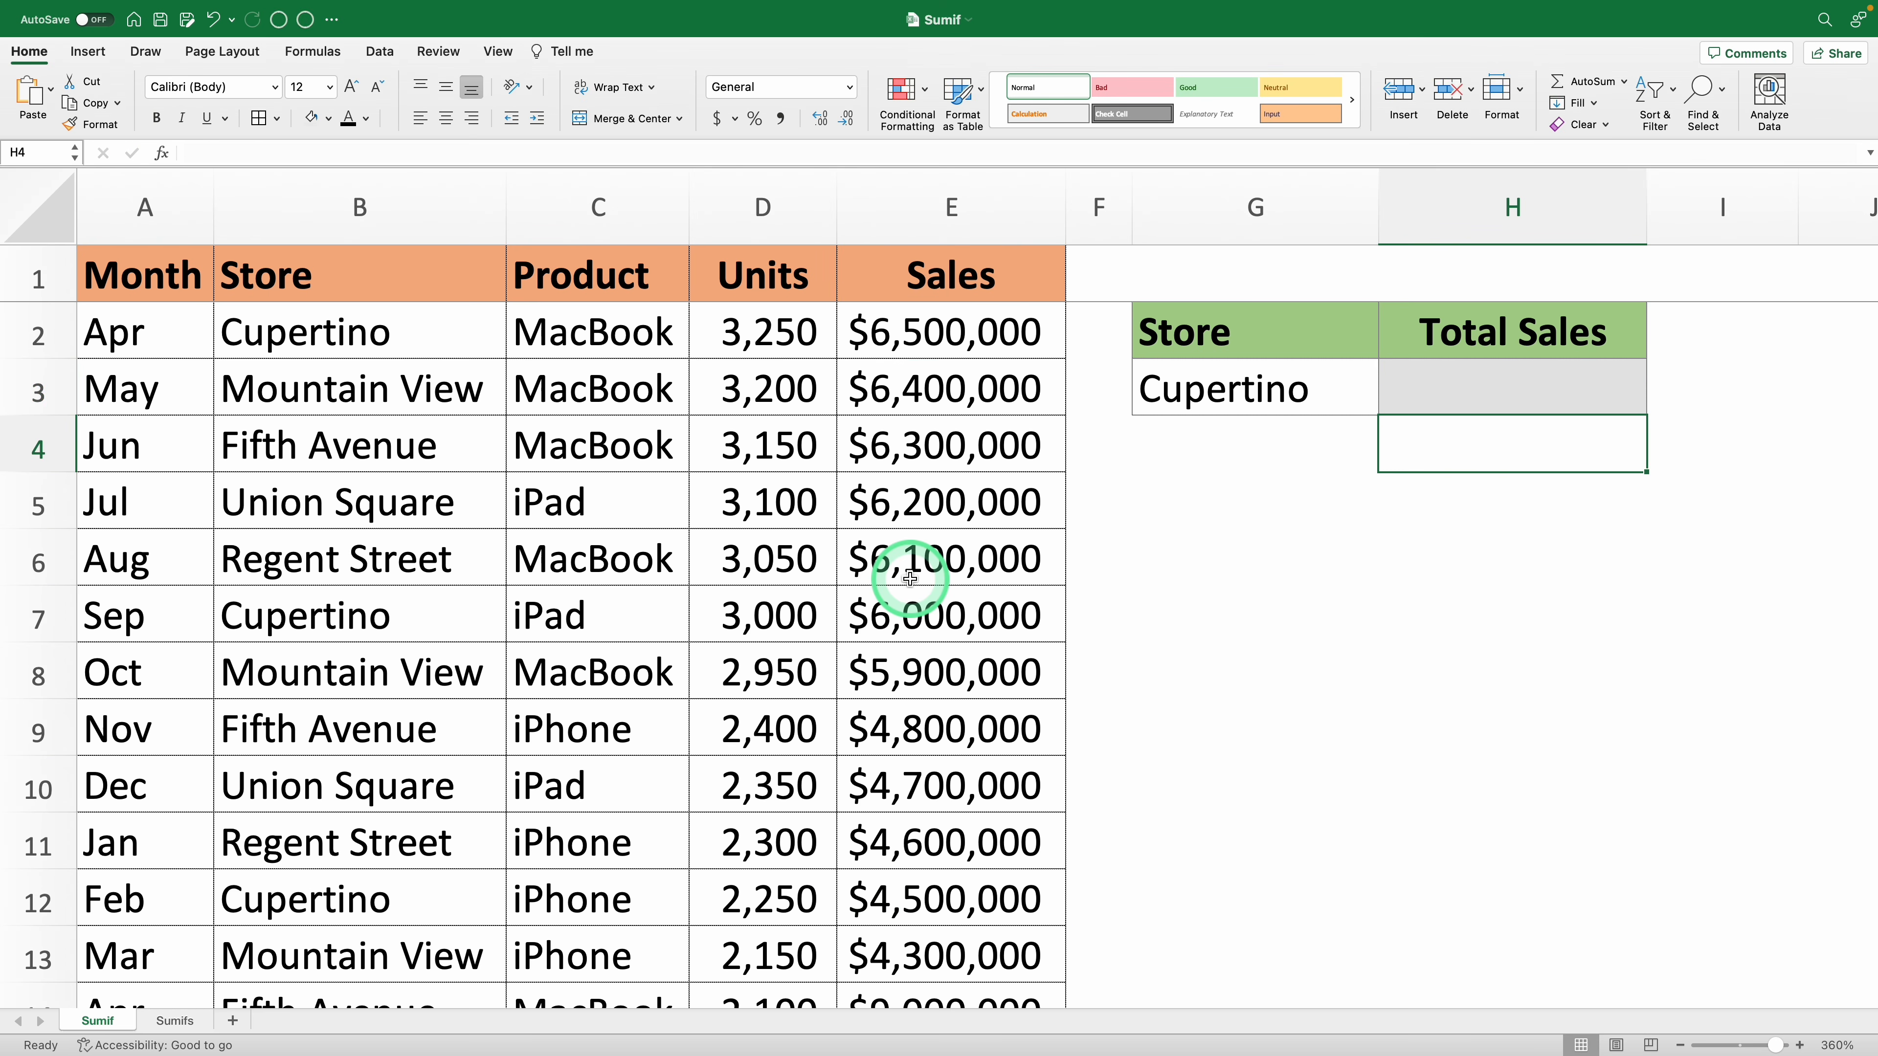
Step: Name the Sales column range, from its header in E1 down to the last entry, as Sales
left_click(909, 286)
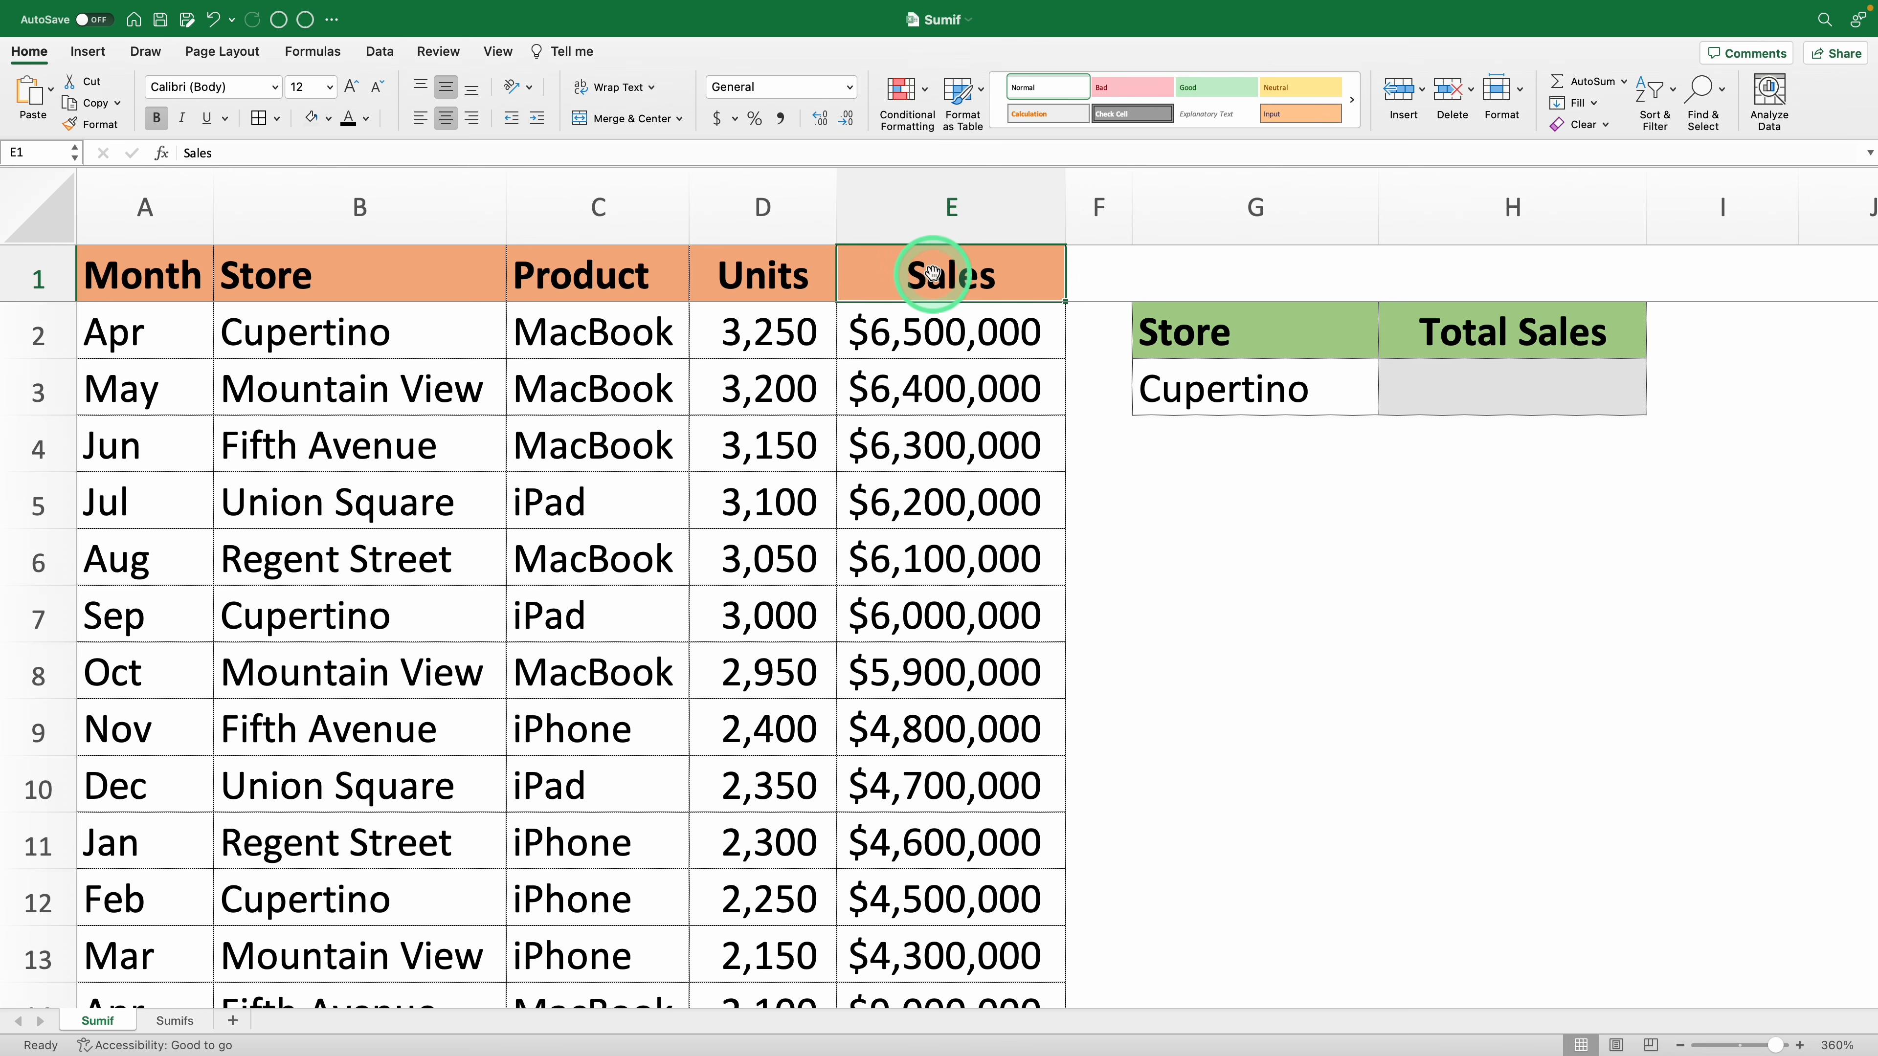
key("super+shift+Down")
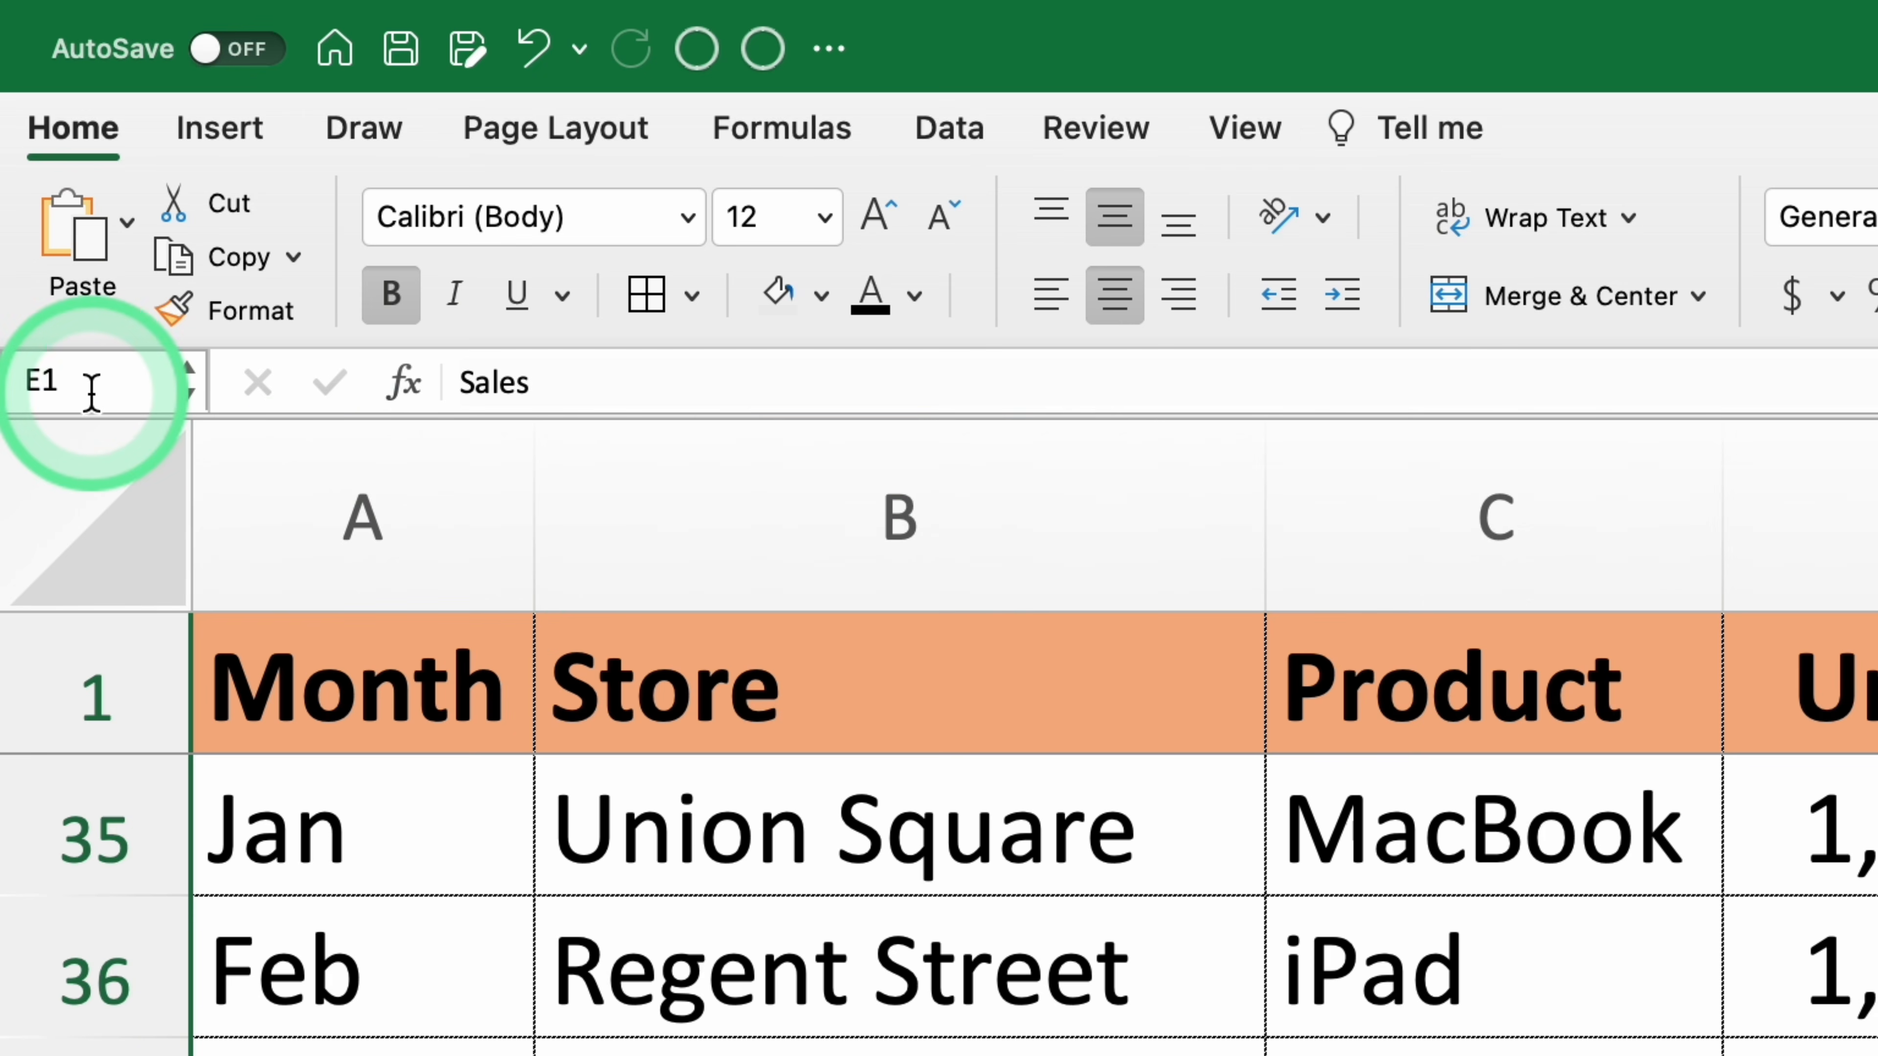
left_click(138, 370)
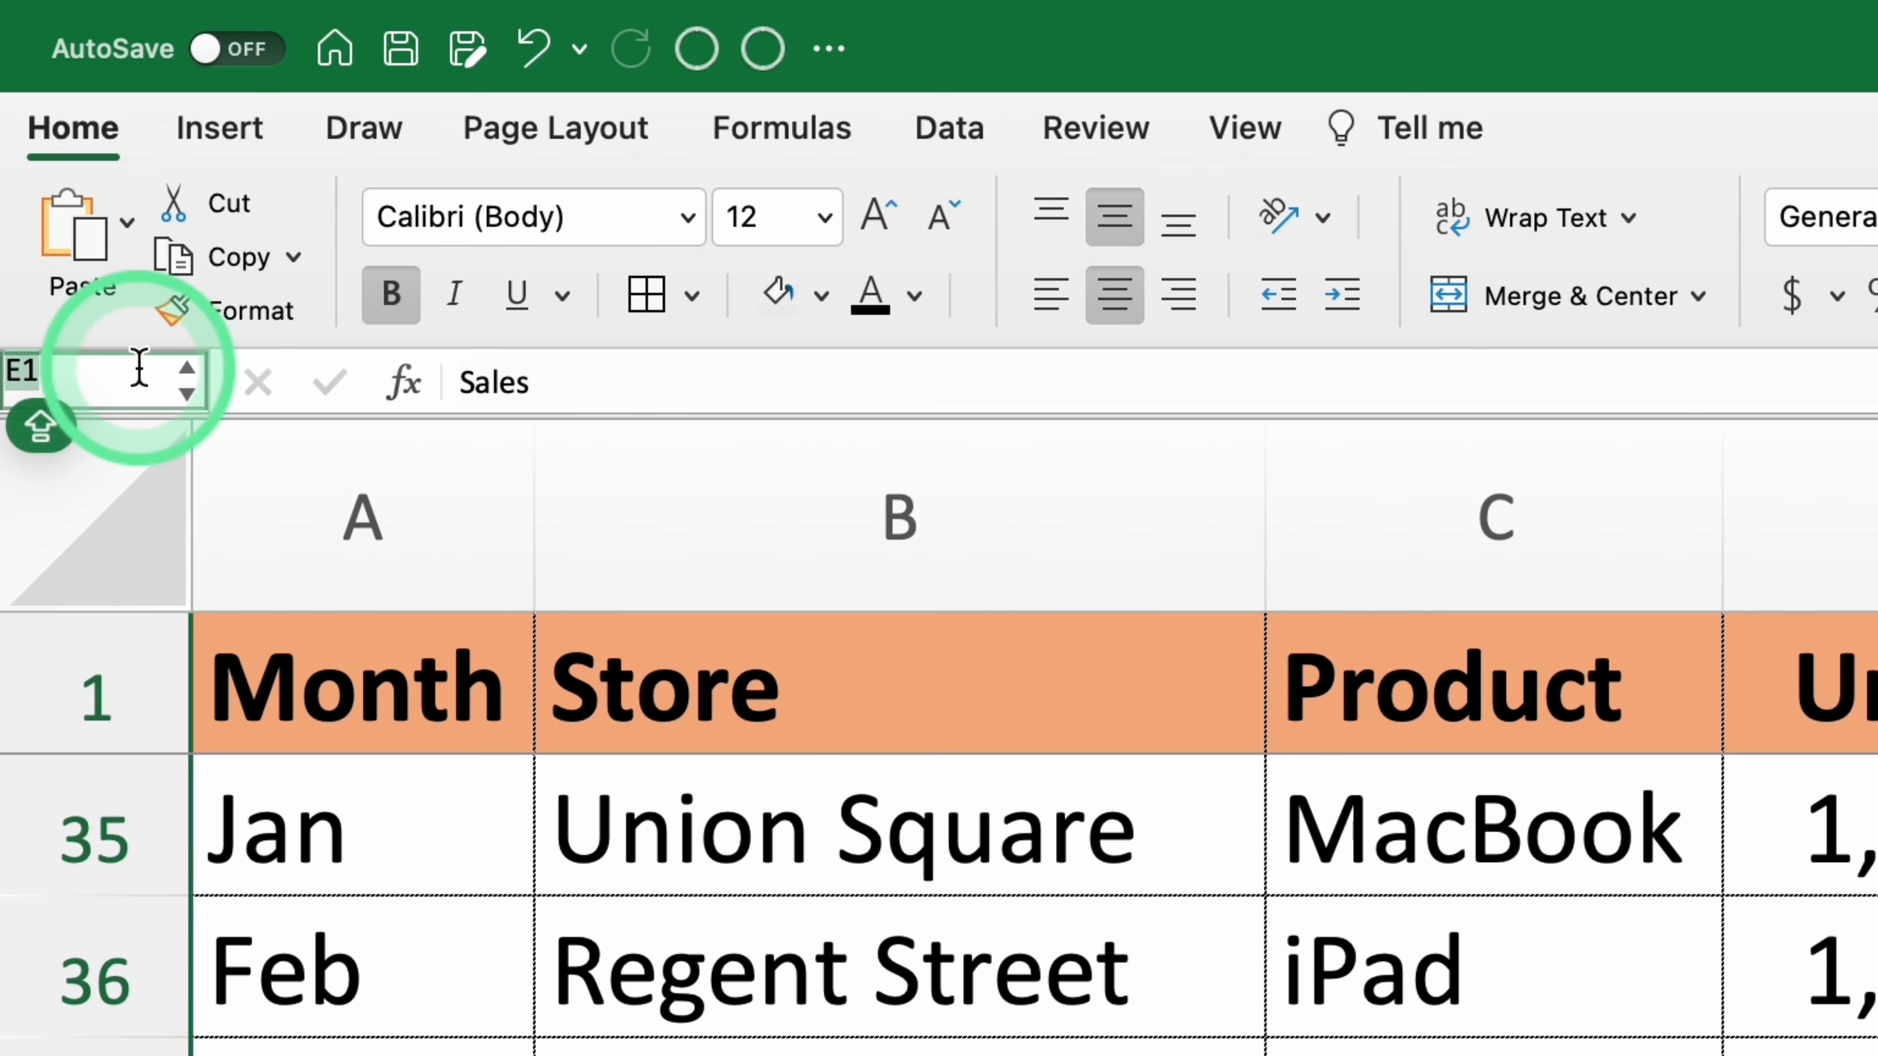
type("Sales")
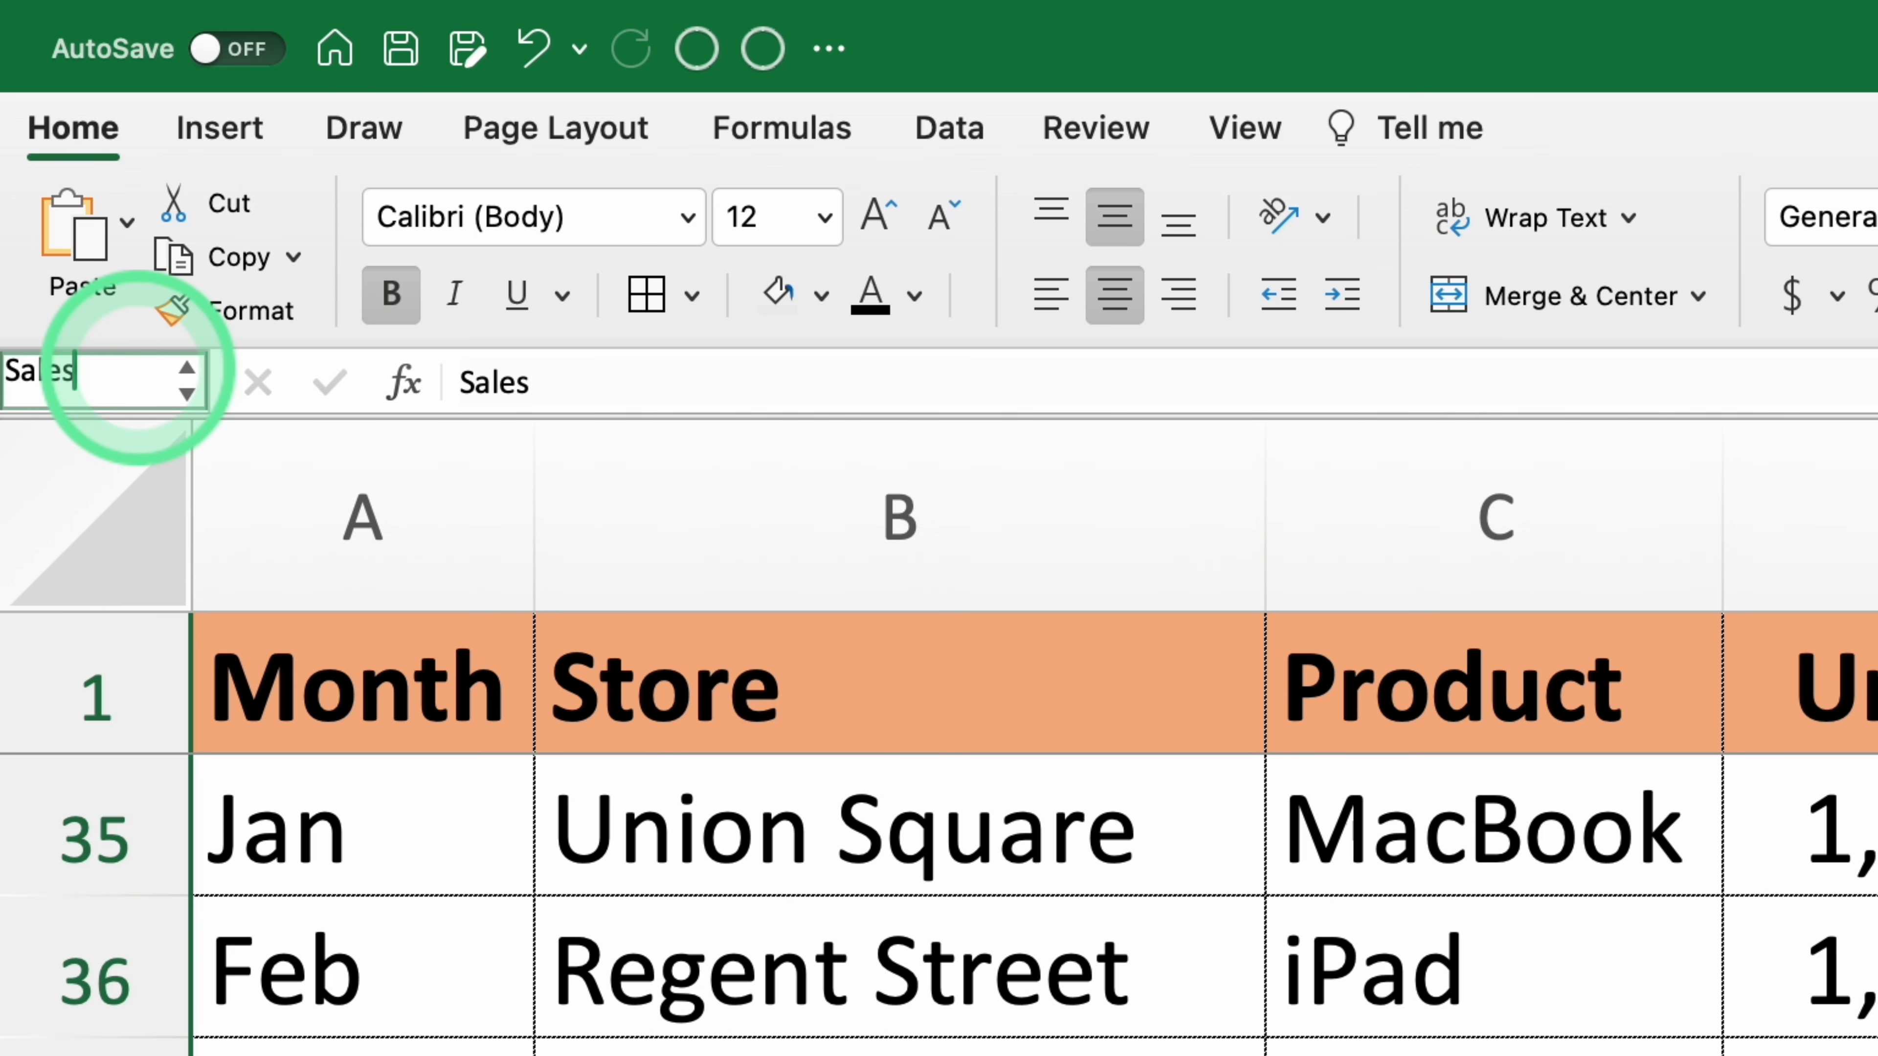
key("Return")
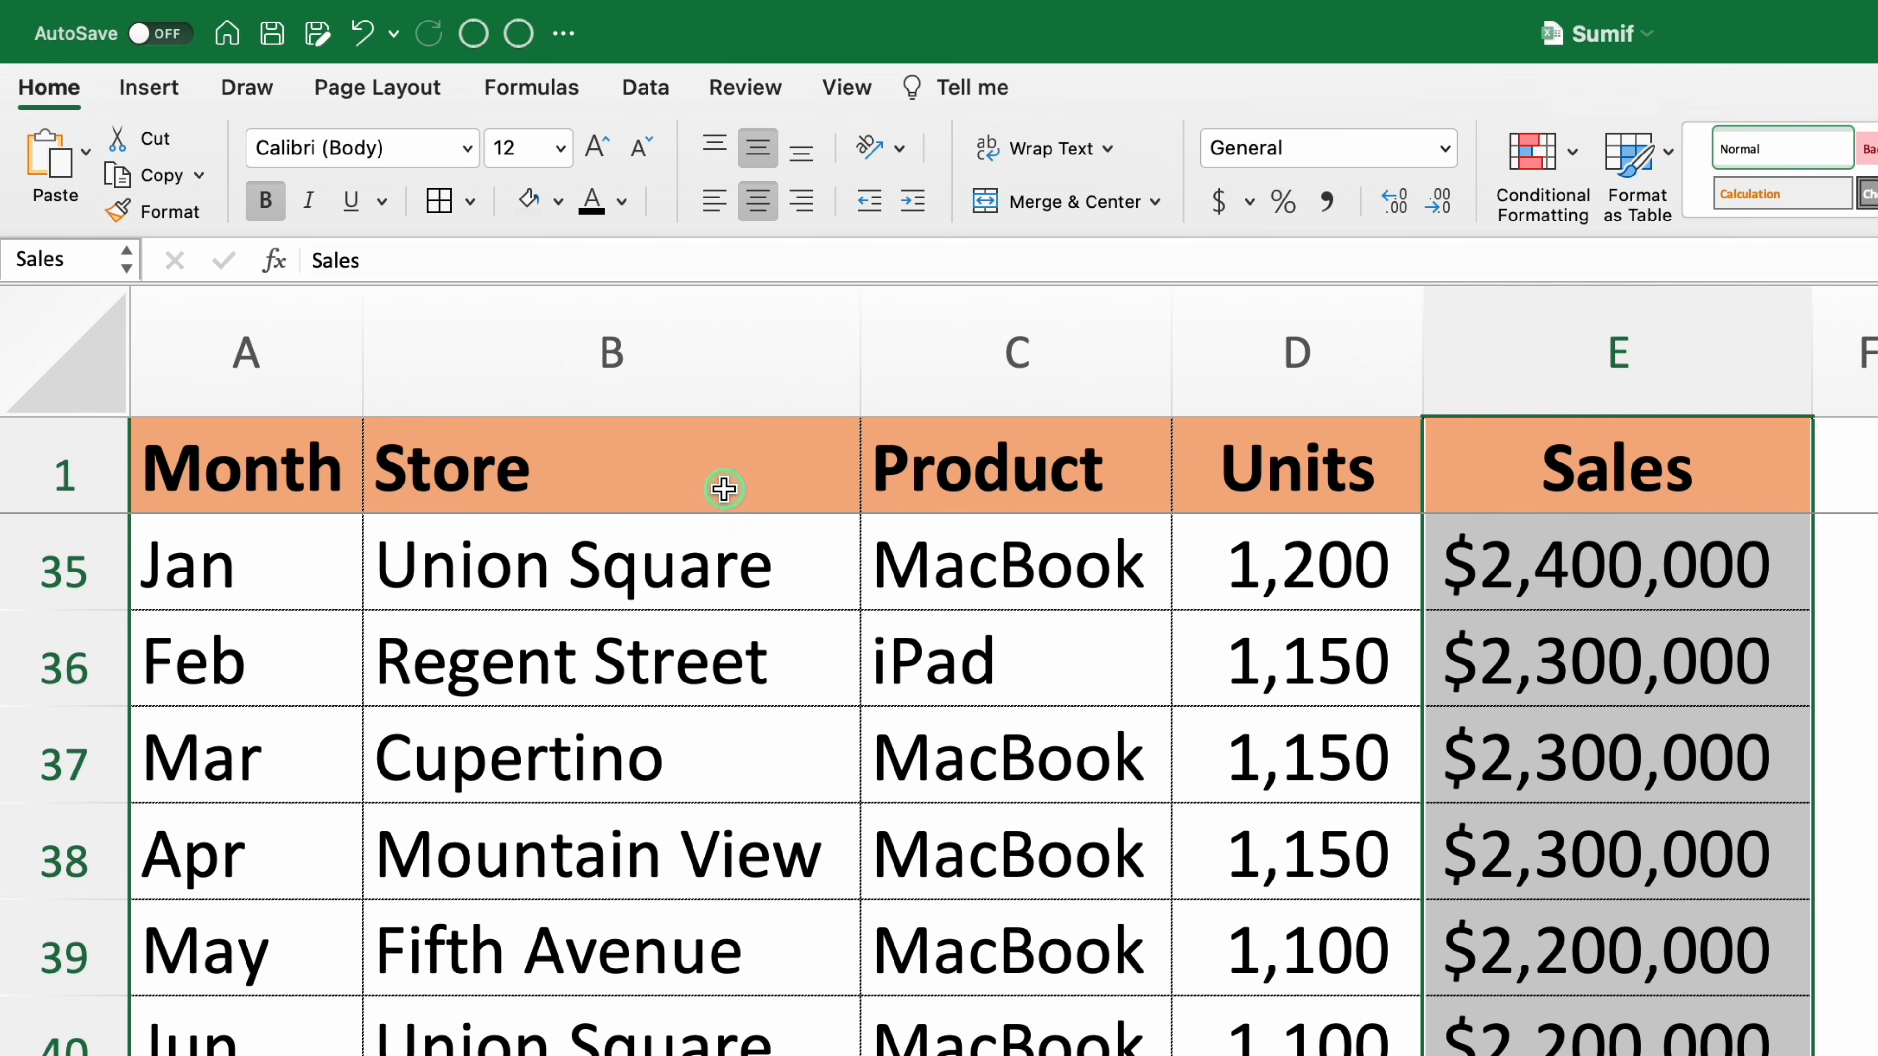
Step: Name the Store column range, from its header in B1 down to the last entry, as Store
left_click(432, 296)
key("ctrl+shift+Down")
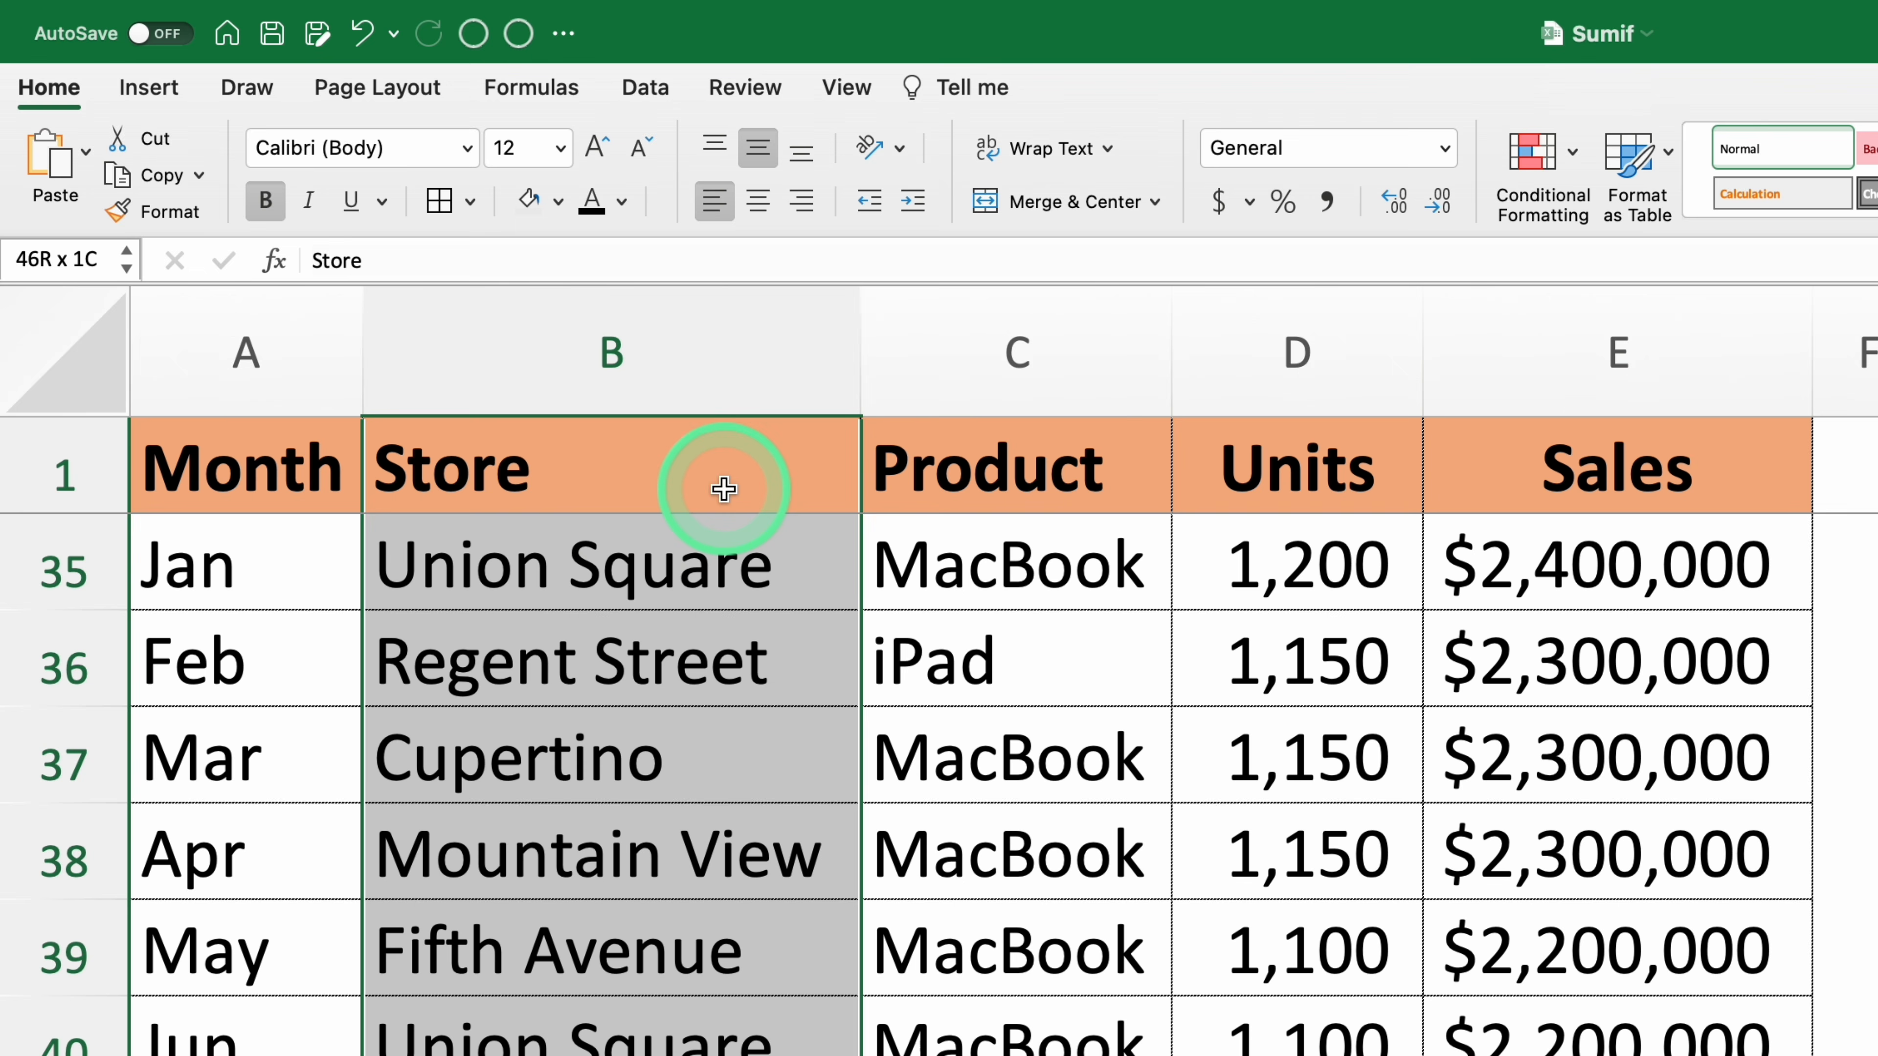
left_click(50, 152)
type("Store")
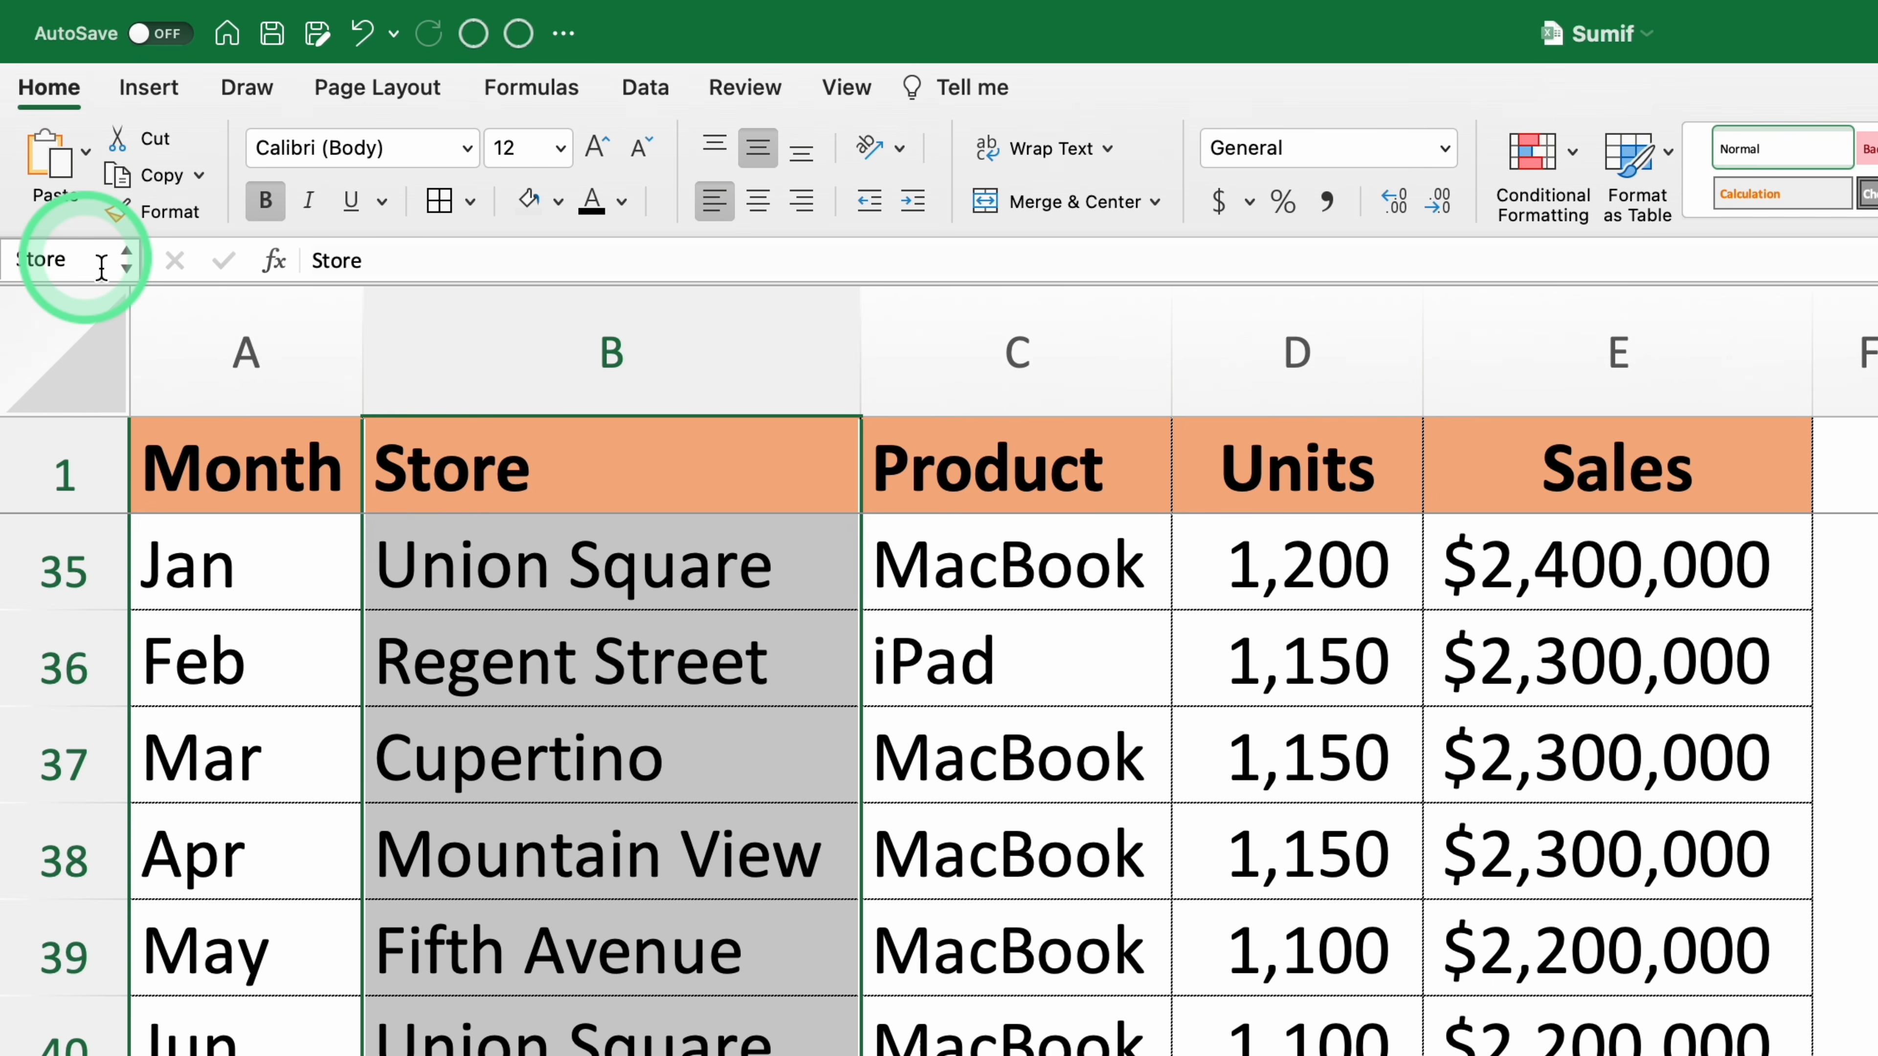
key("Return")
Step: Define a named range for the Product column, from its header in C1 down to the last entry
left_click(1006, 444)
key("ctrl+shift+Down")
left_click(59, 258)
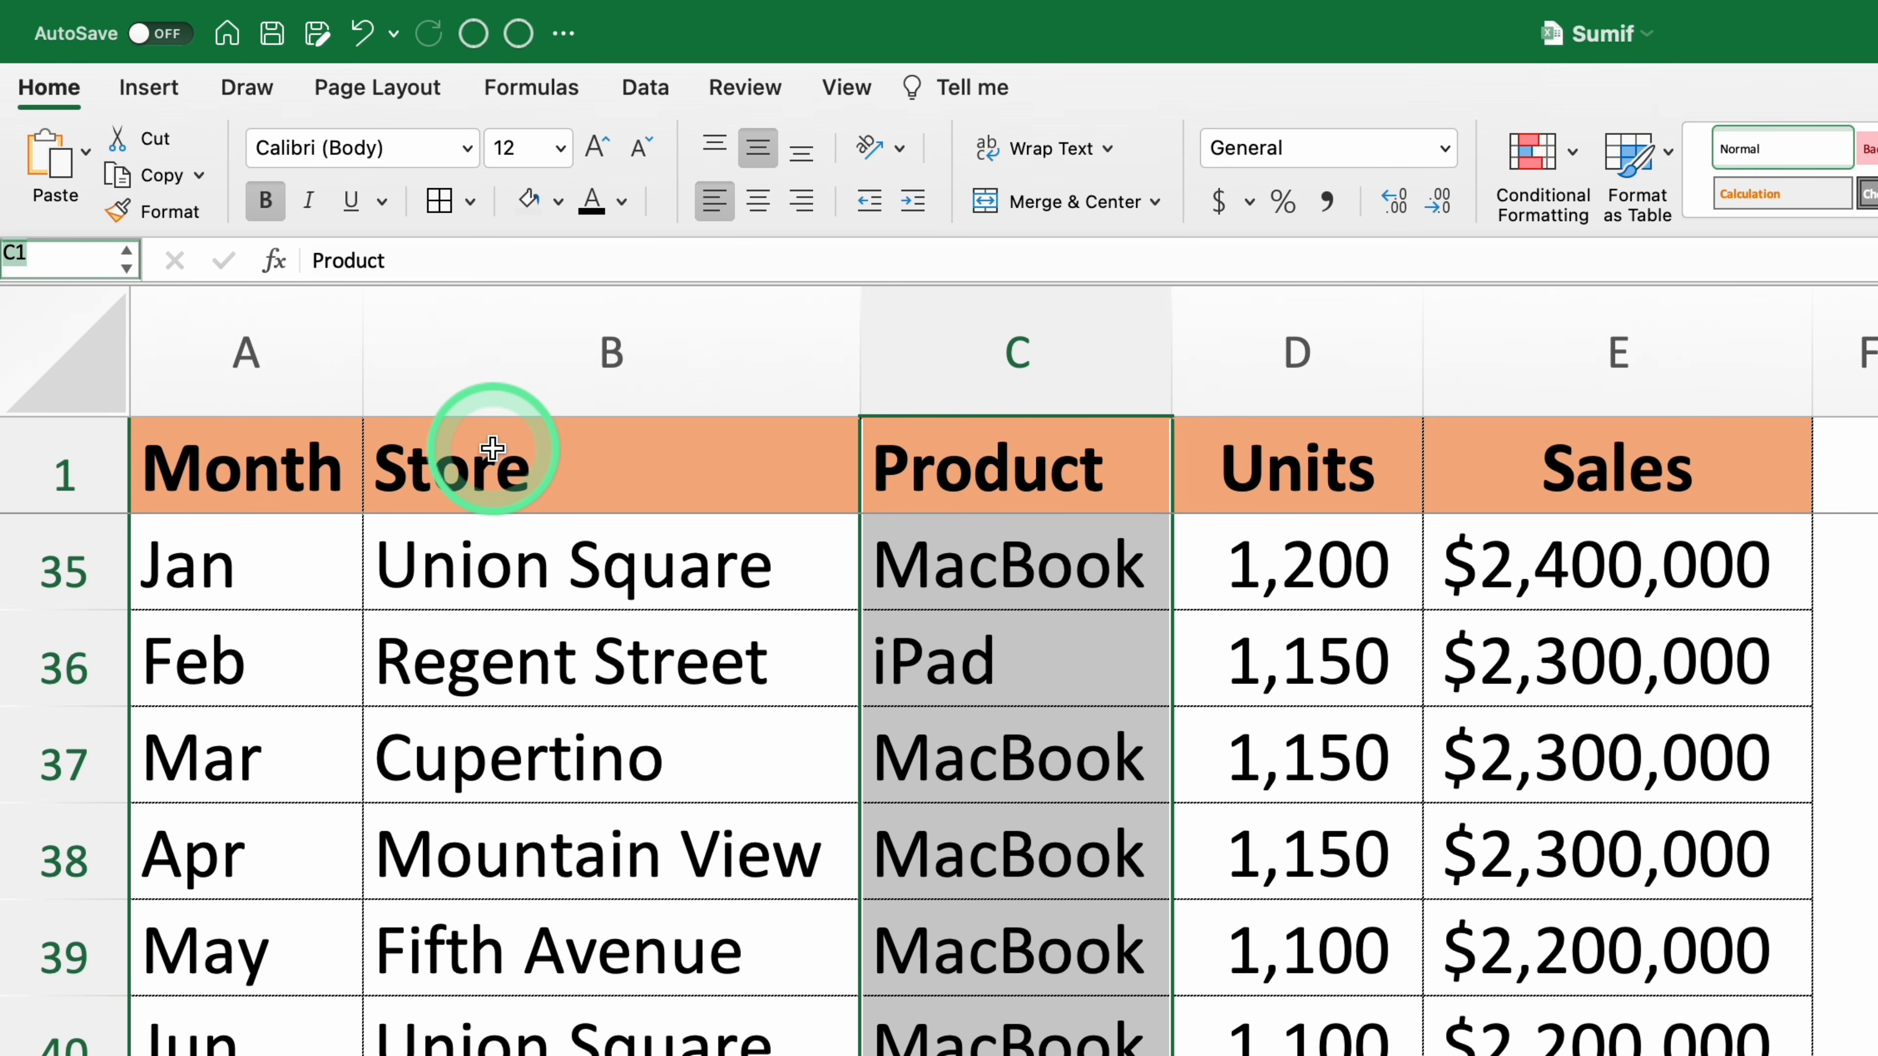
key("Return")
Step: Name the Units column range, from its header in D1 down to the last entry, as Units
left_click(1327, 488)
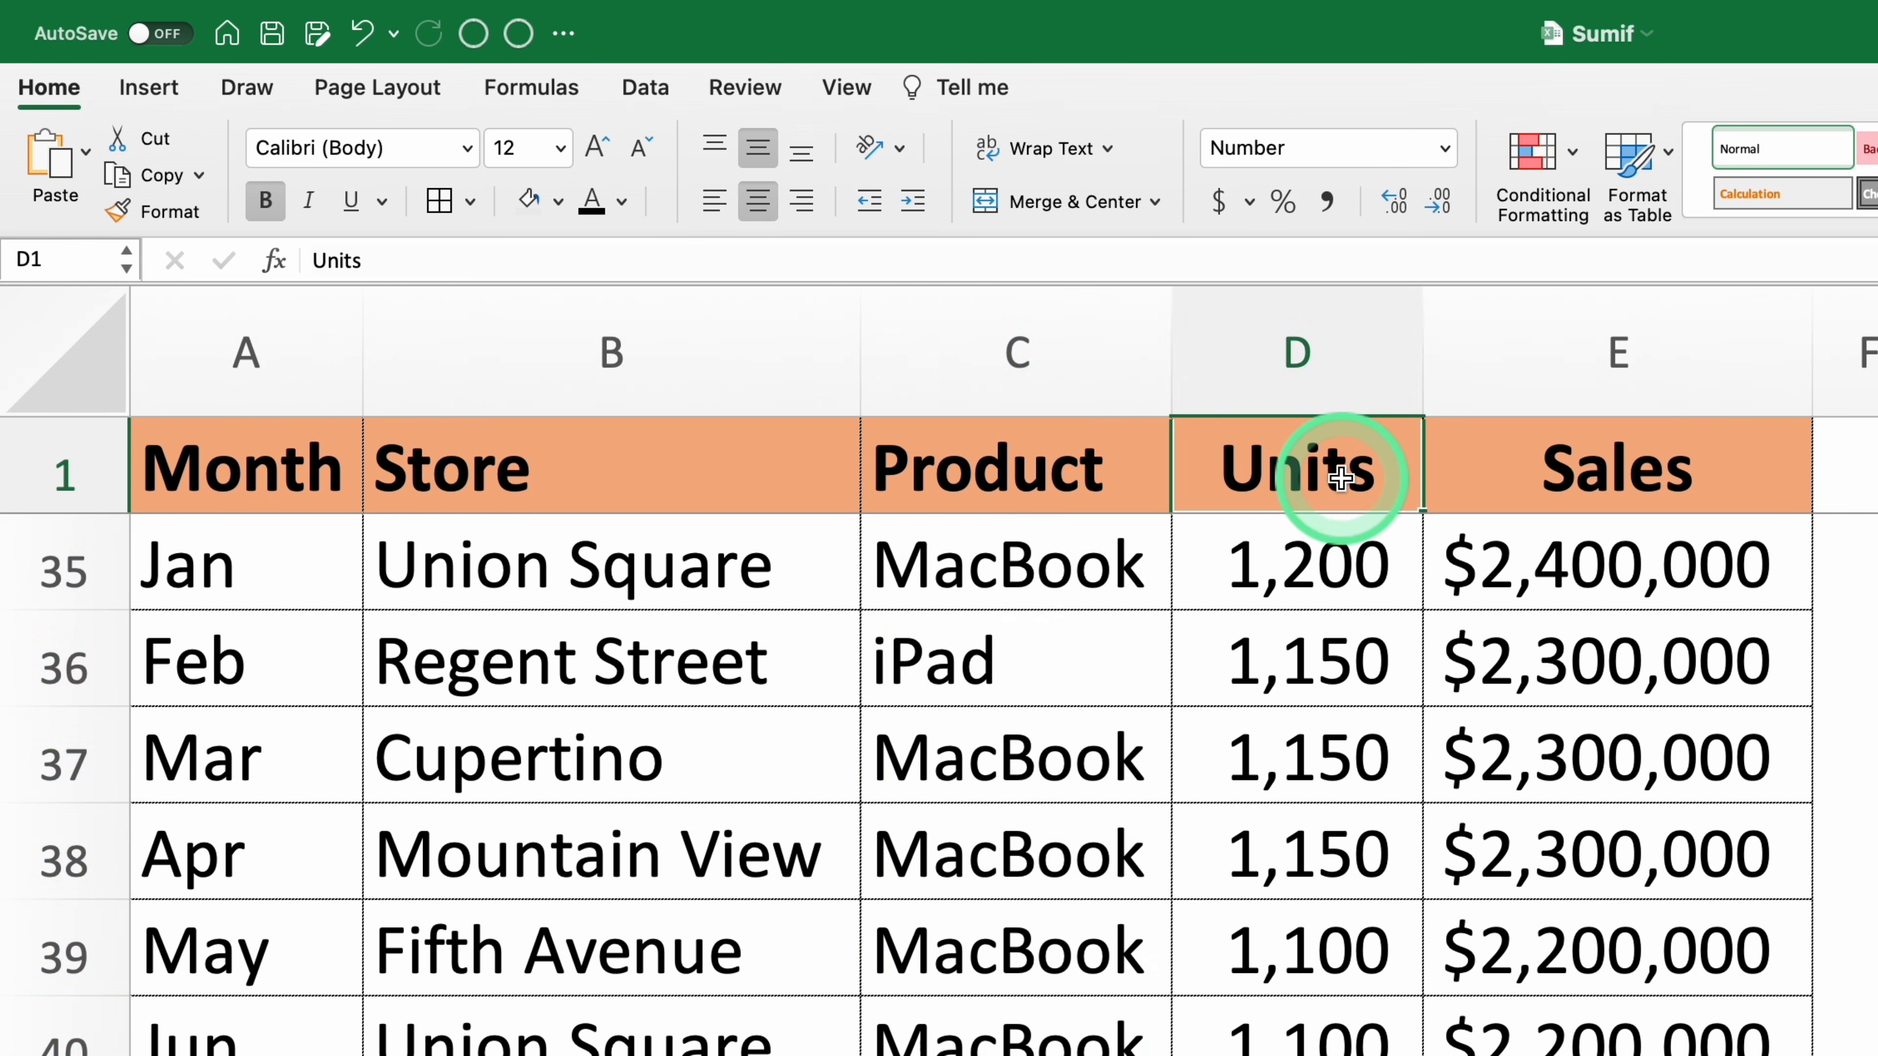
key("ctrl+shift+Down")
left_click(63, 267)
type("Units")
key("Return")
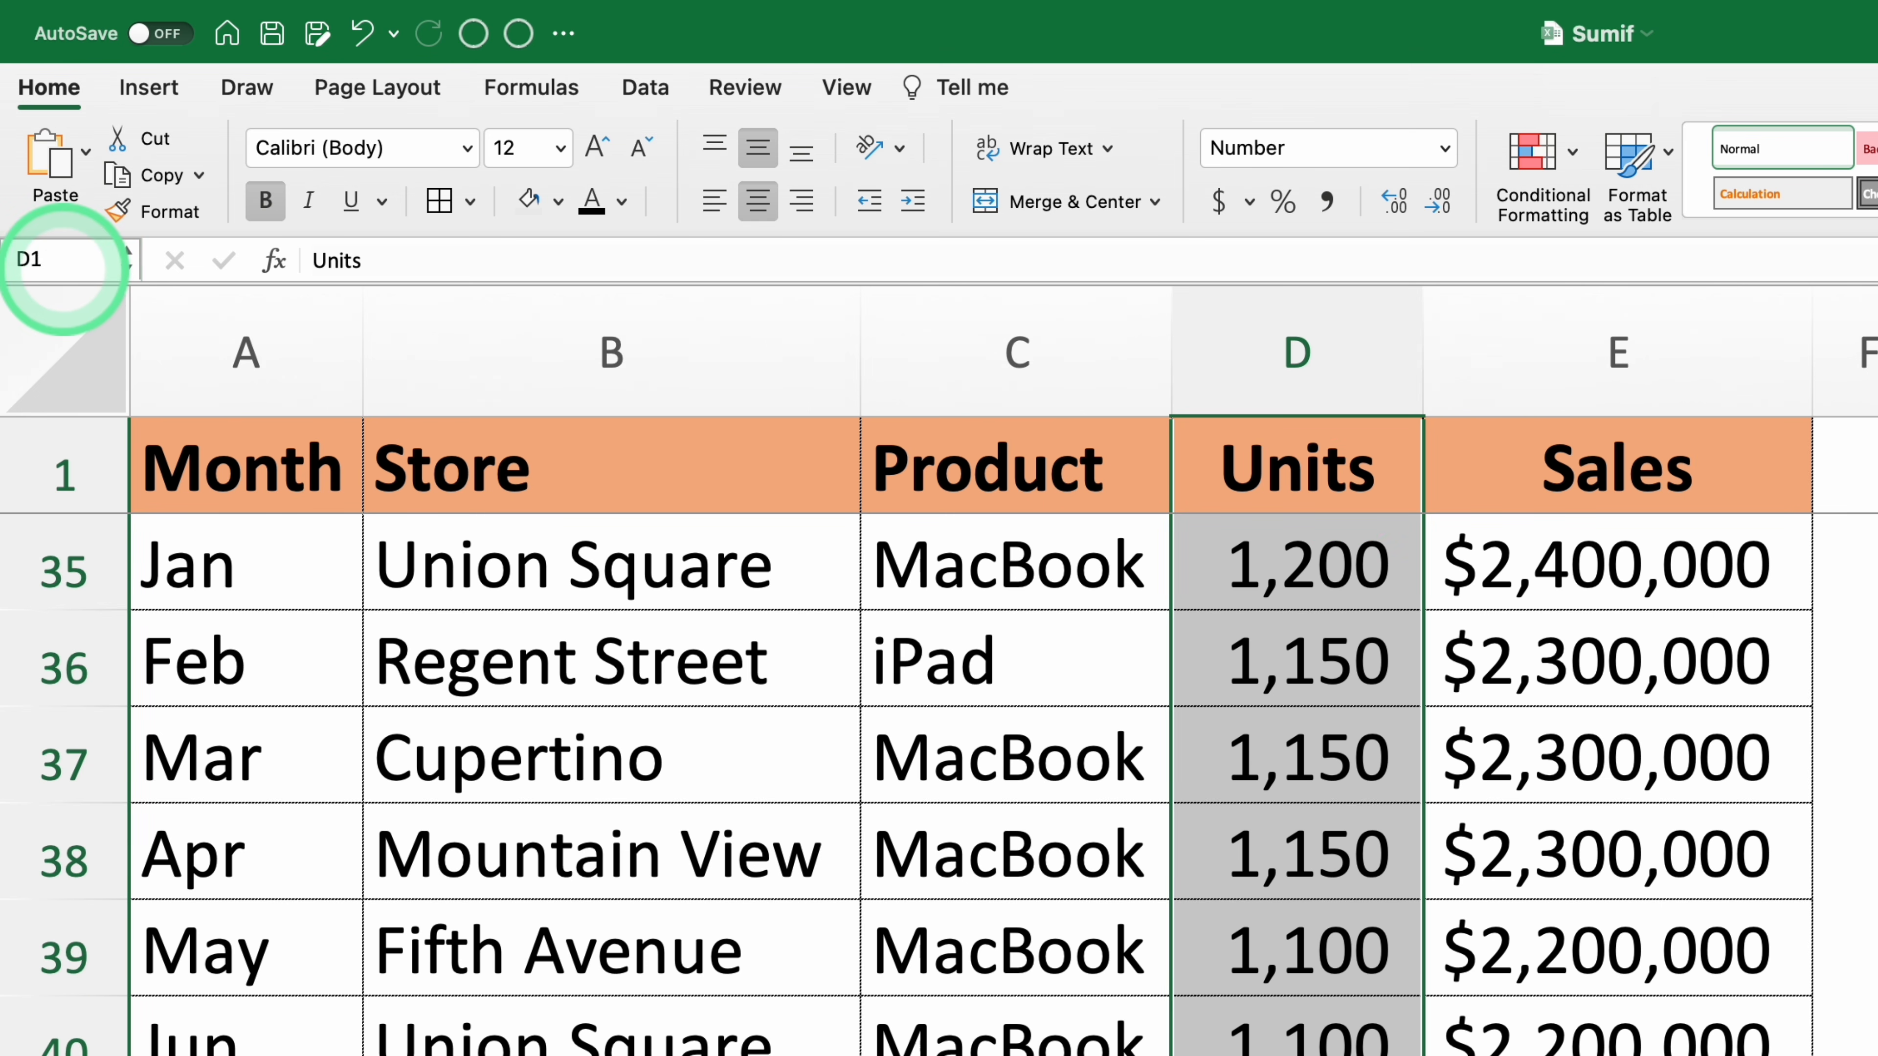
Step: Enter the formula =SUMIF(Store,G3,Sales) in cell H3 to total the sales of the store named in G3
scroll(1739, 902, "up", 10)
left_click(1556, 488)
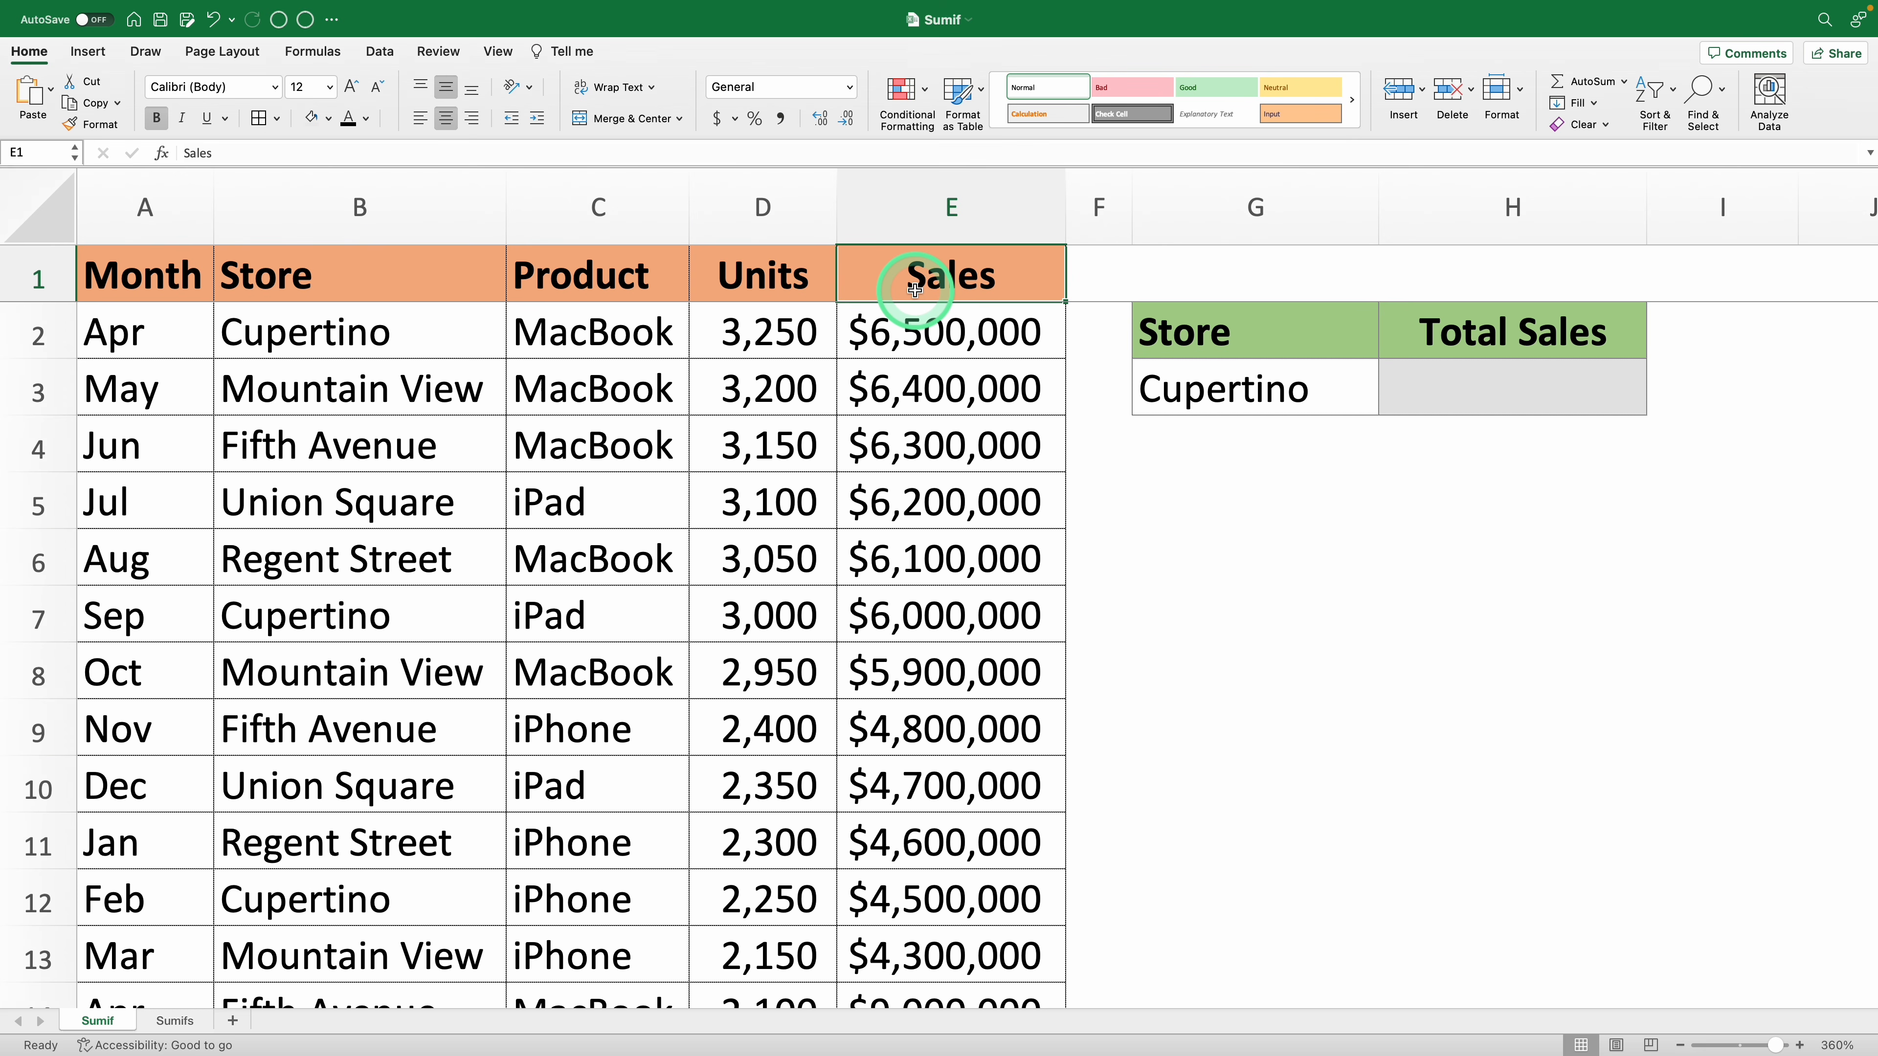
left_click(1500, 391)
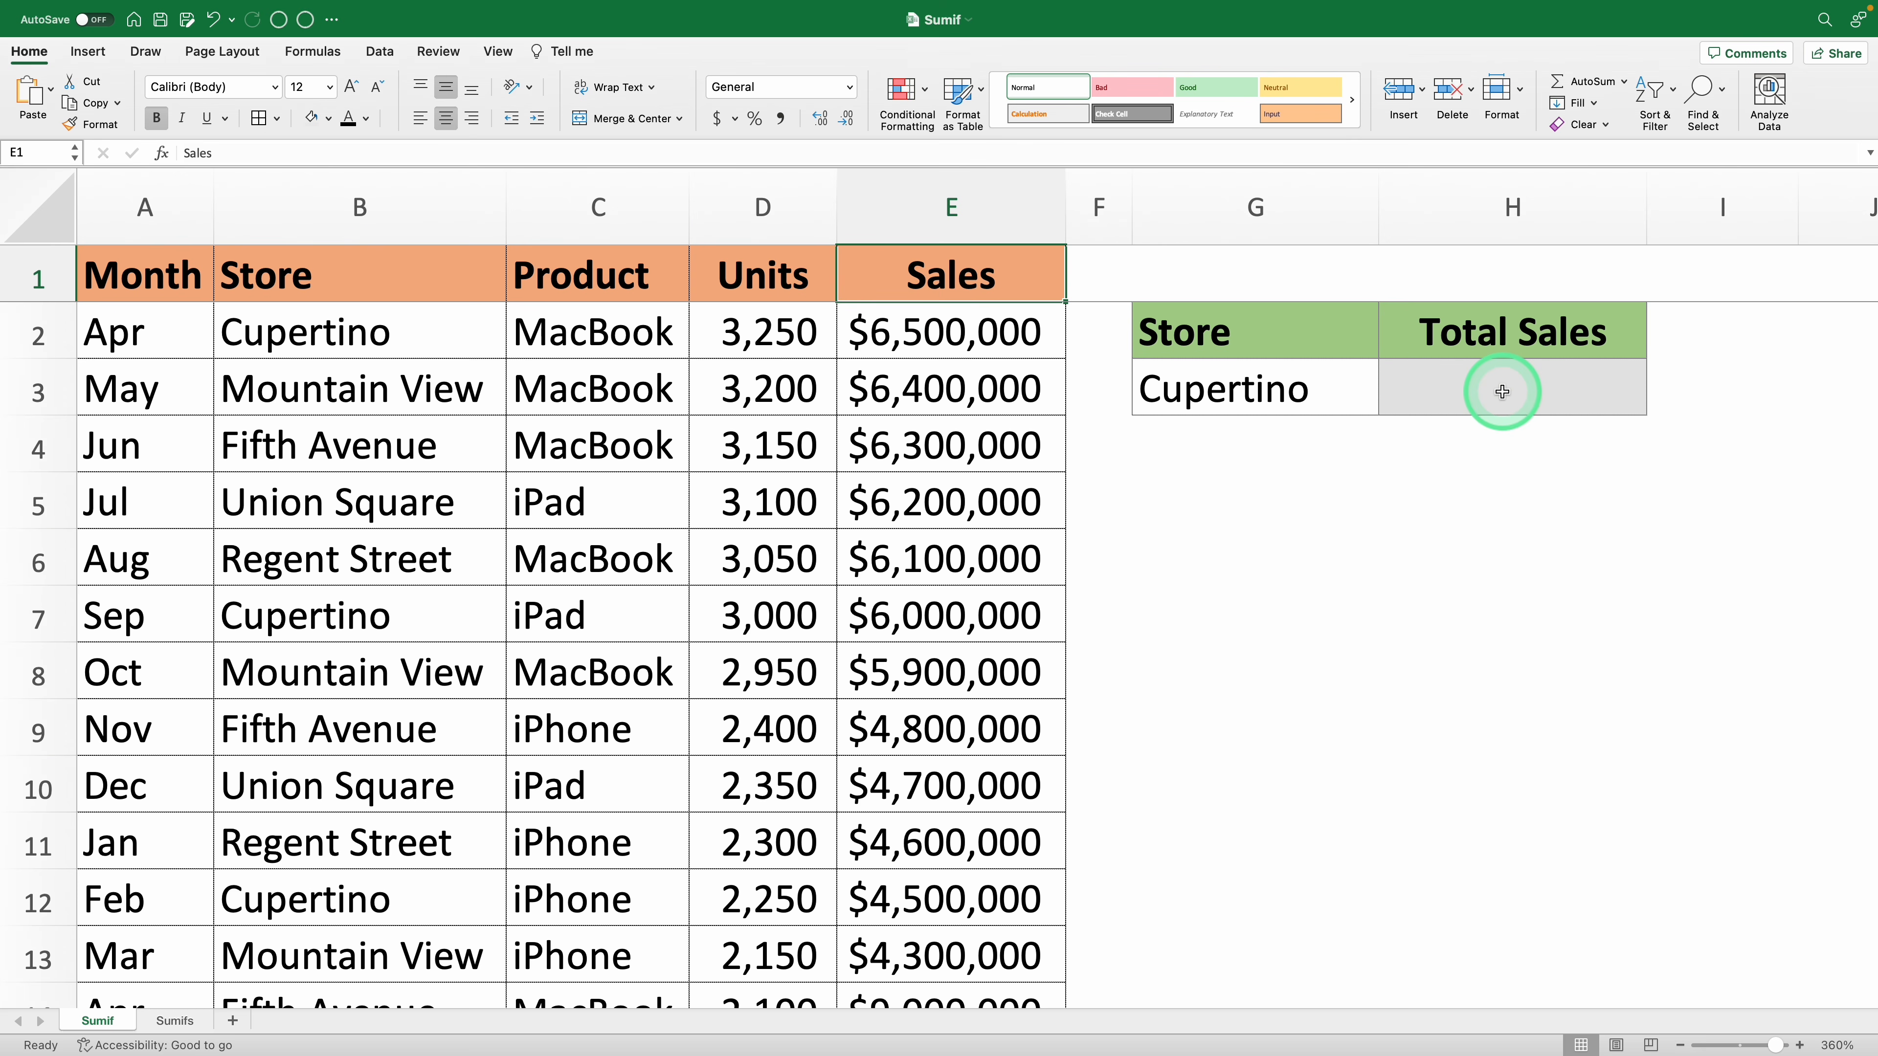
type("=sumi")
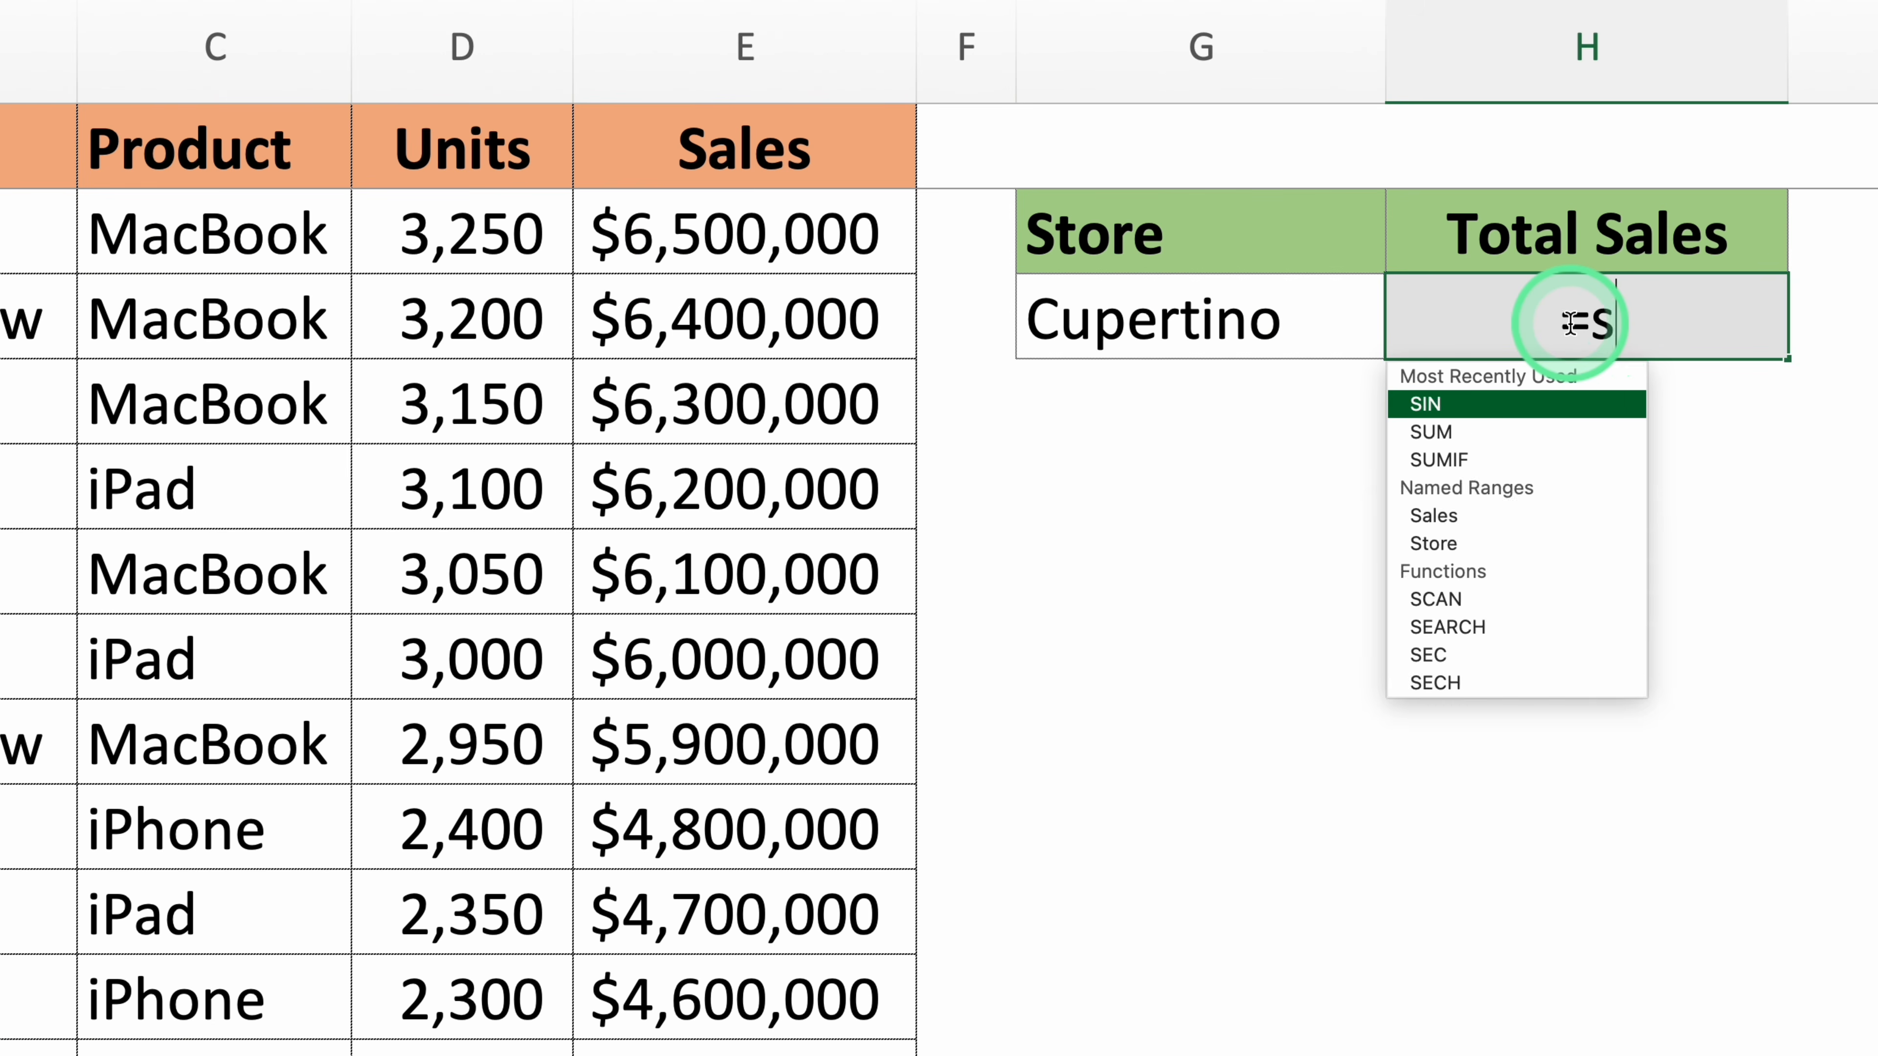
key("Tab")
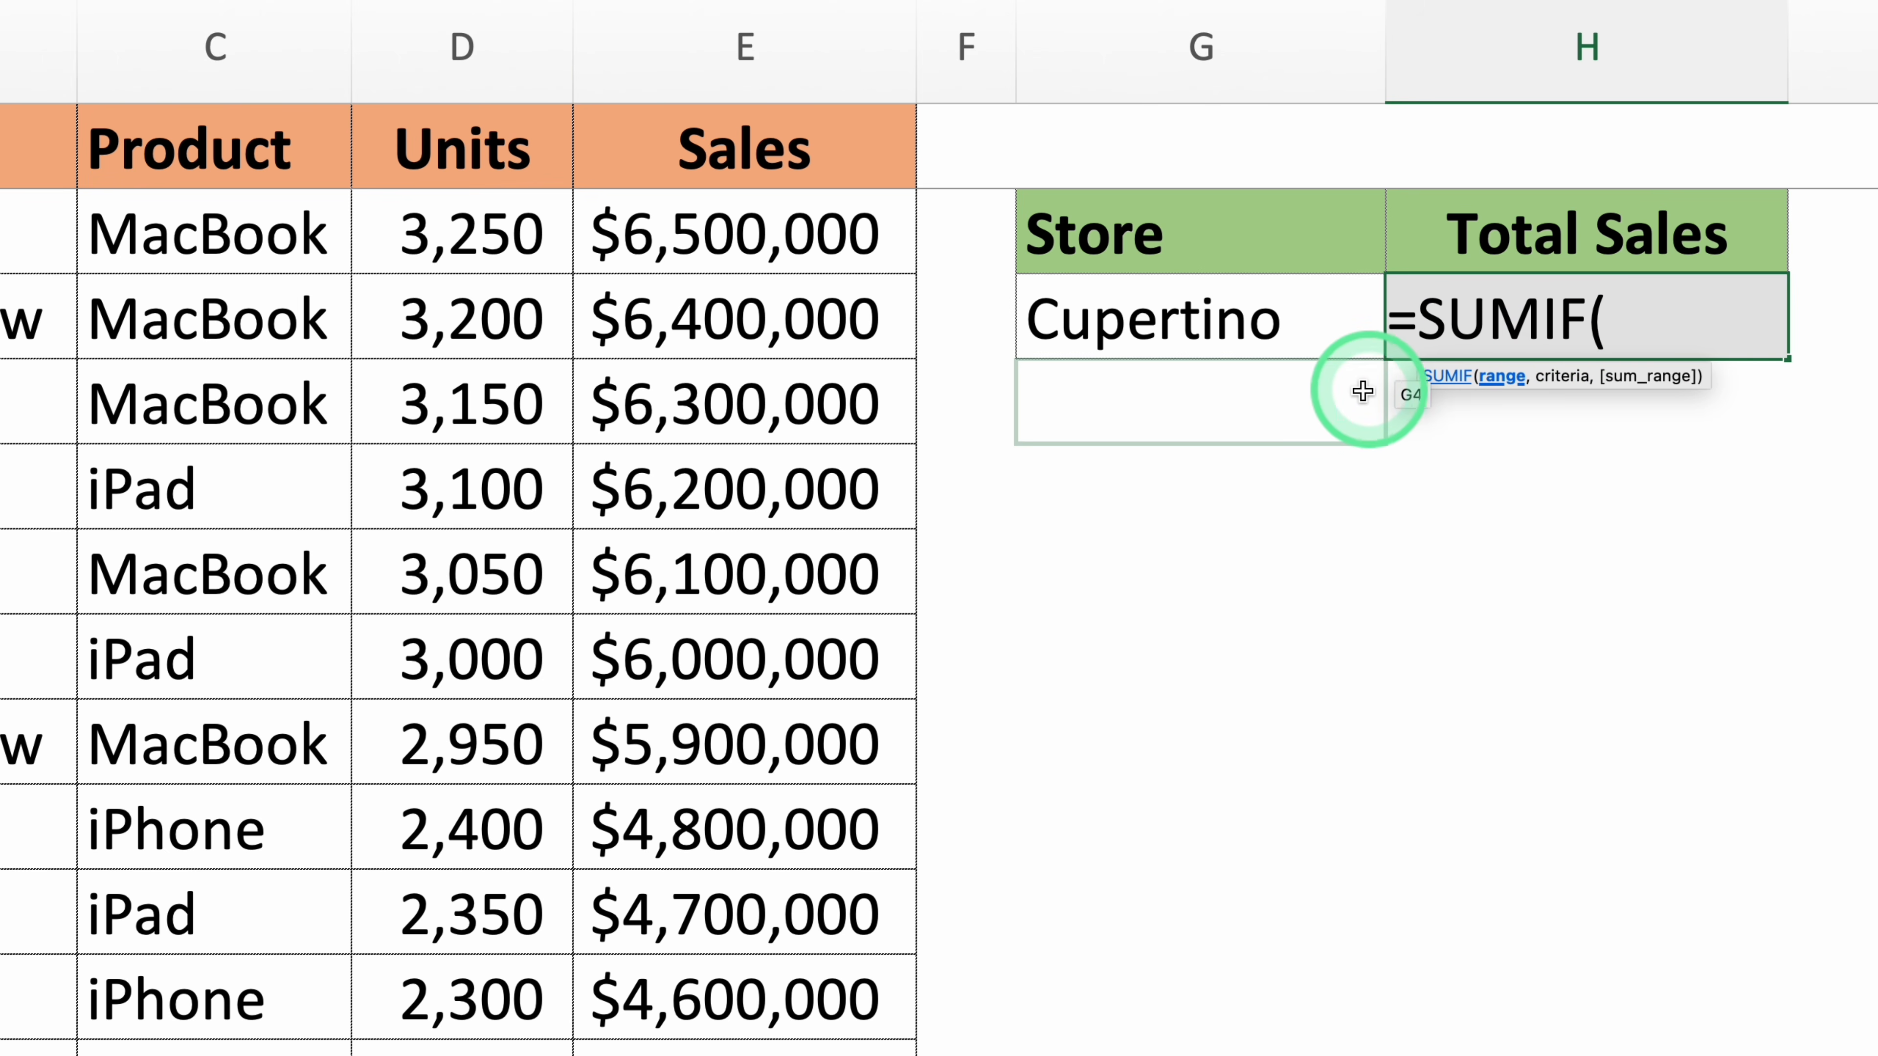
left_click(1065, 299)
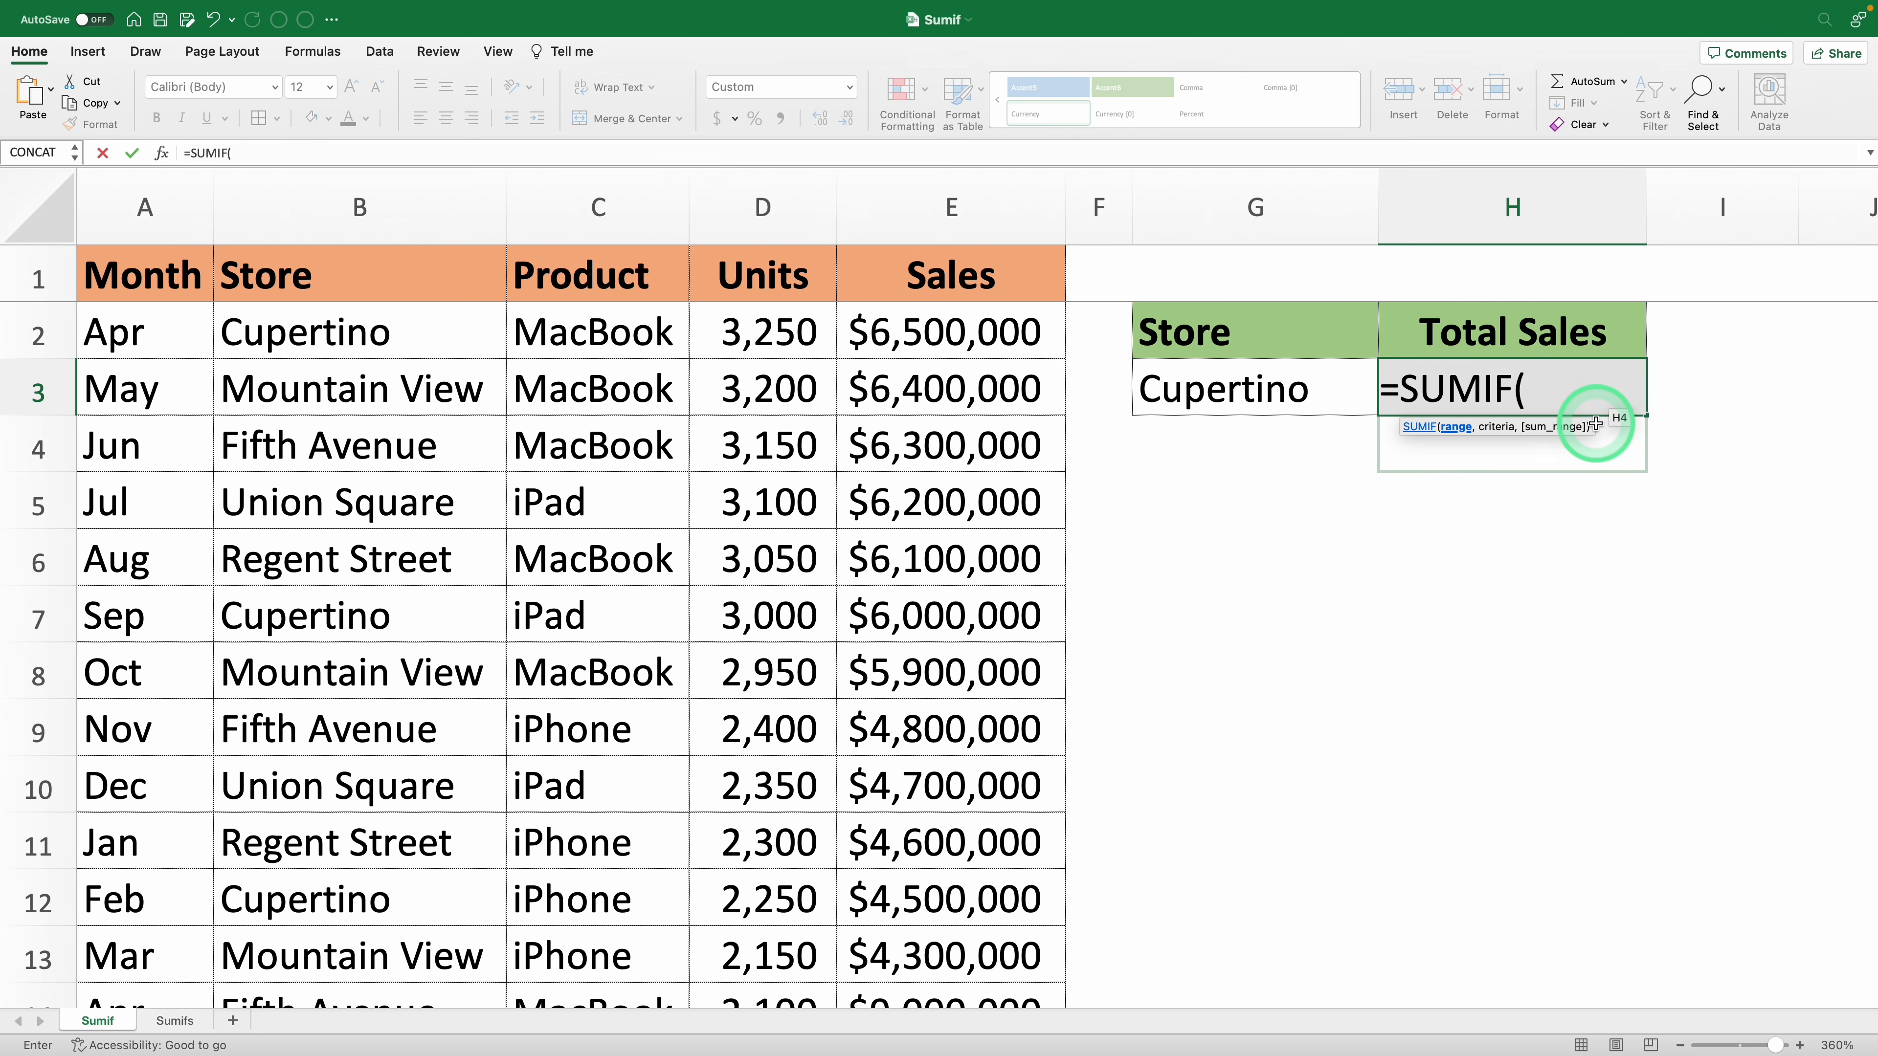
type("Store,")
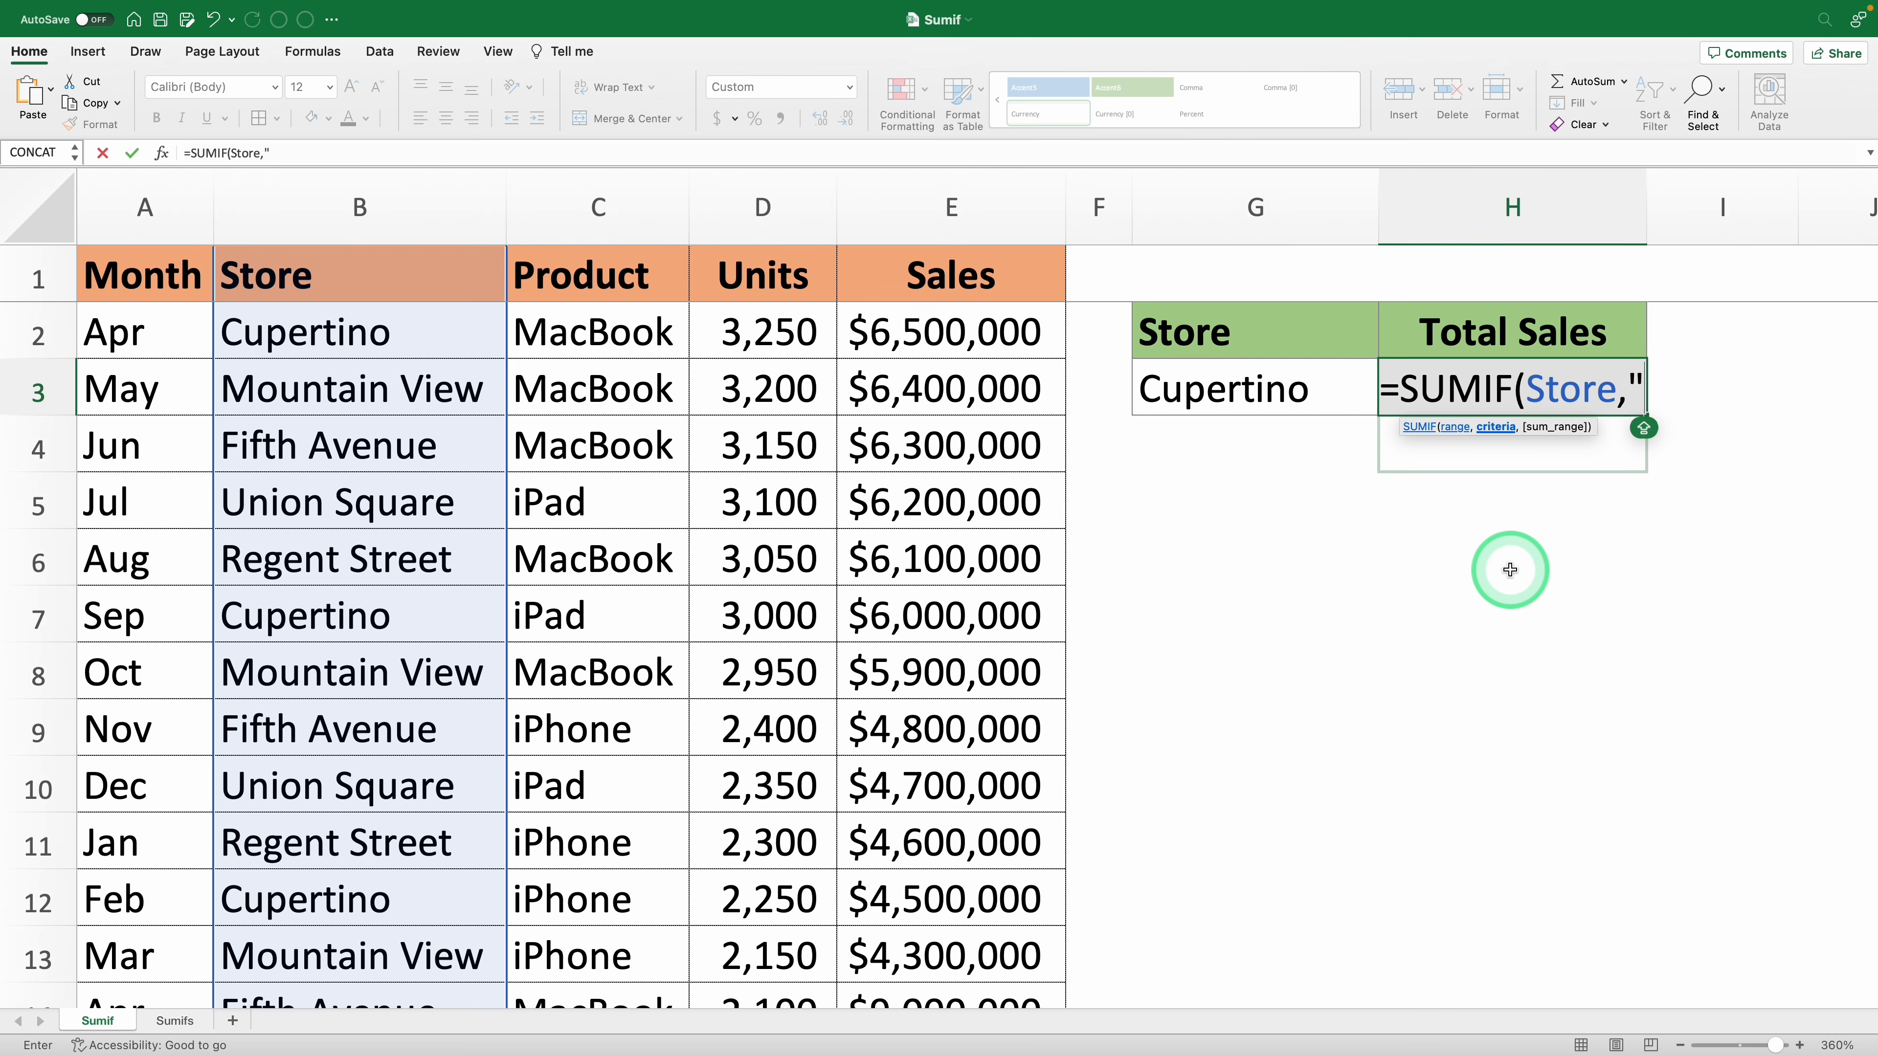
type("C")
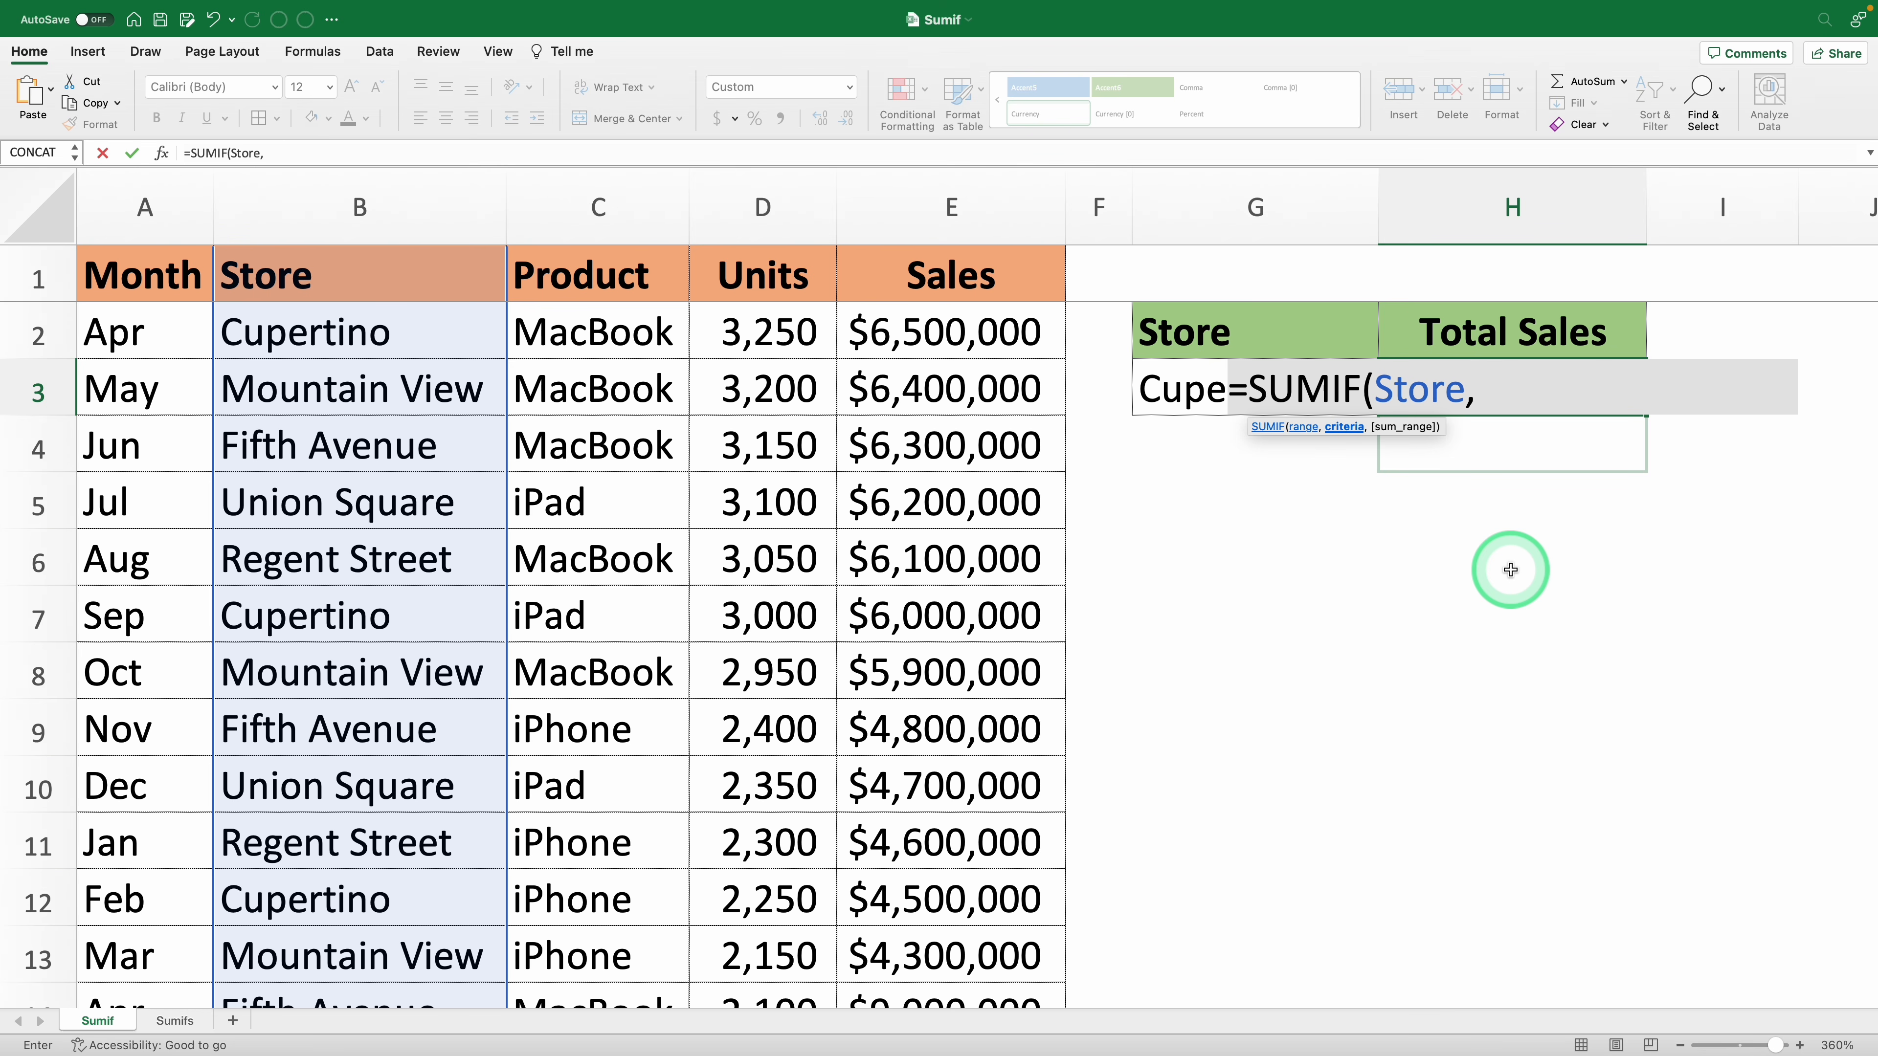
left_click(1169, 392)
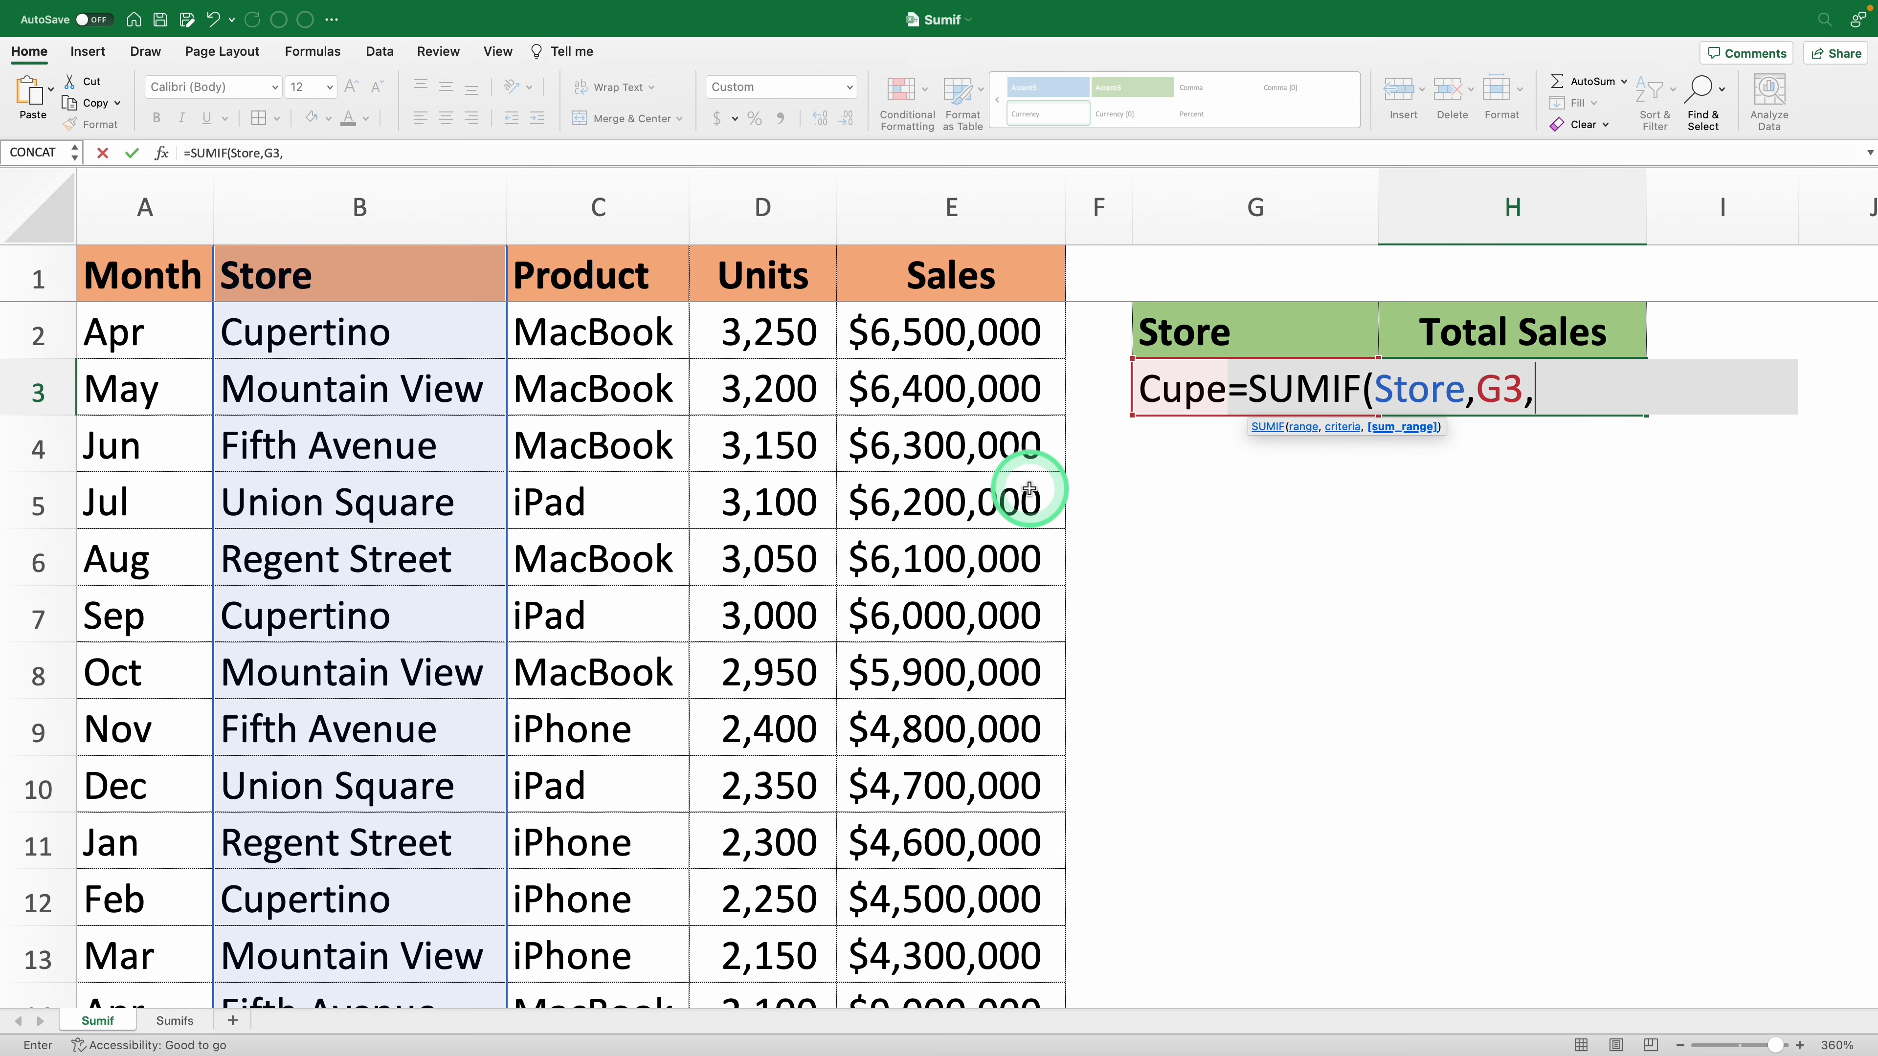
type("Sales")
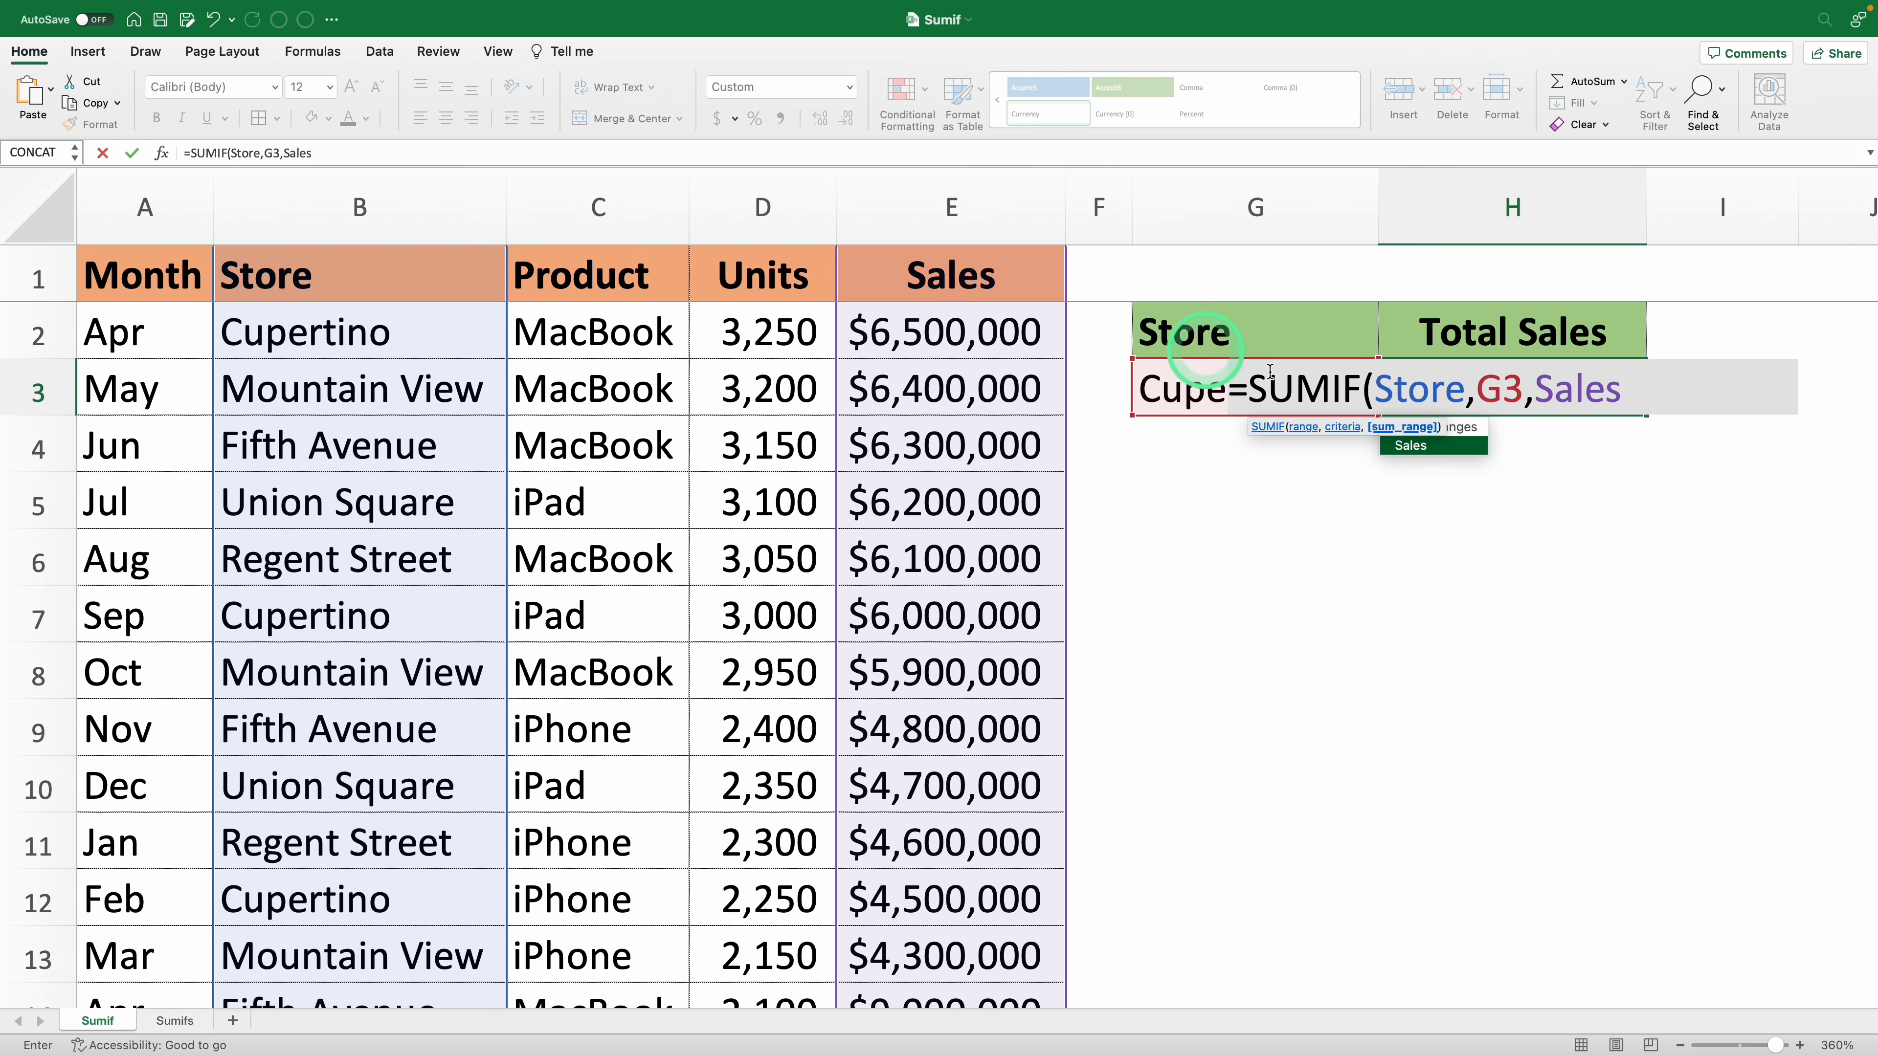
type(")")
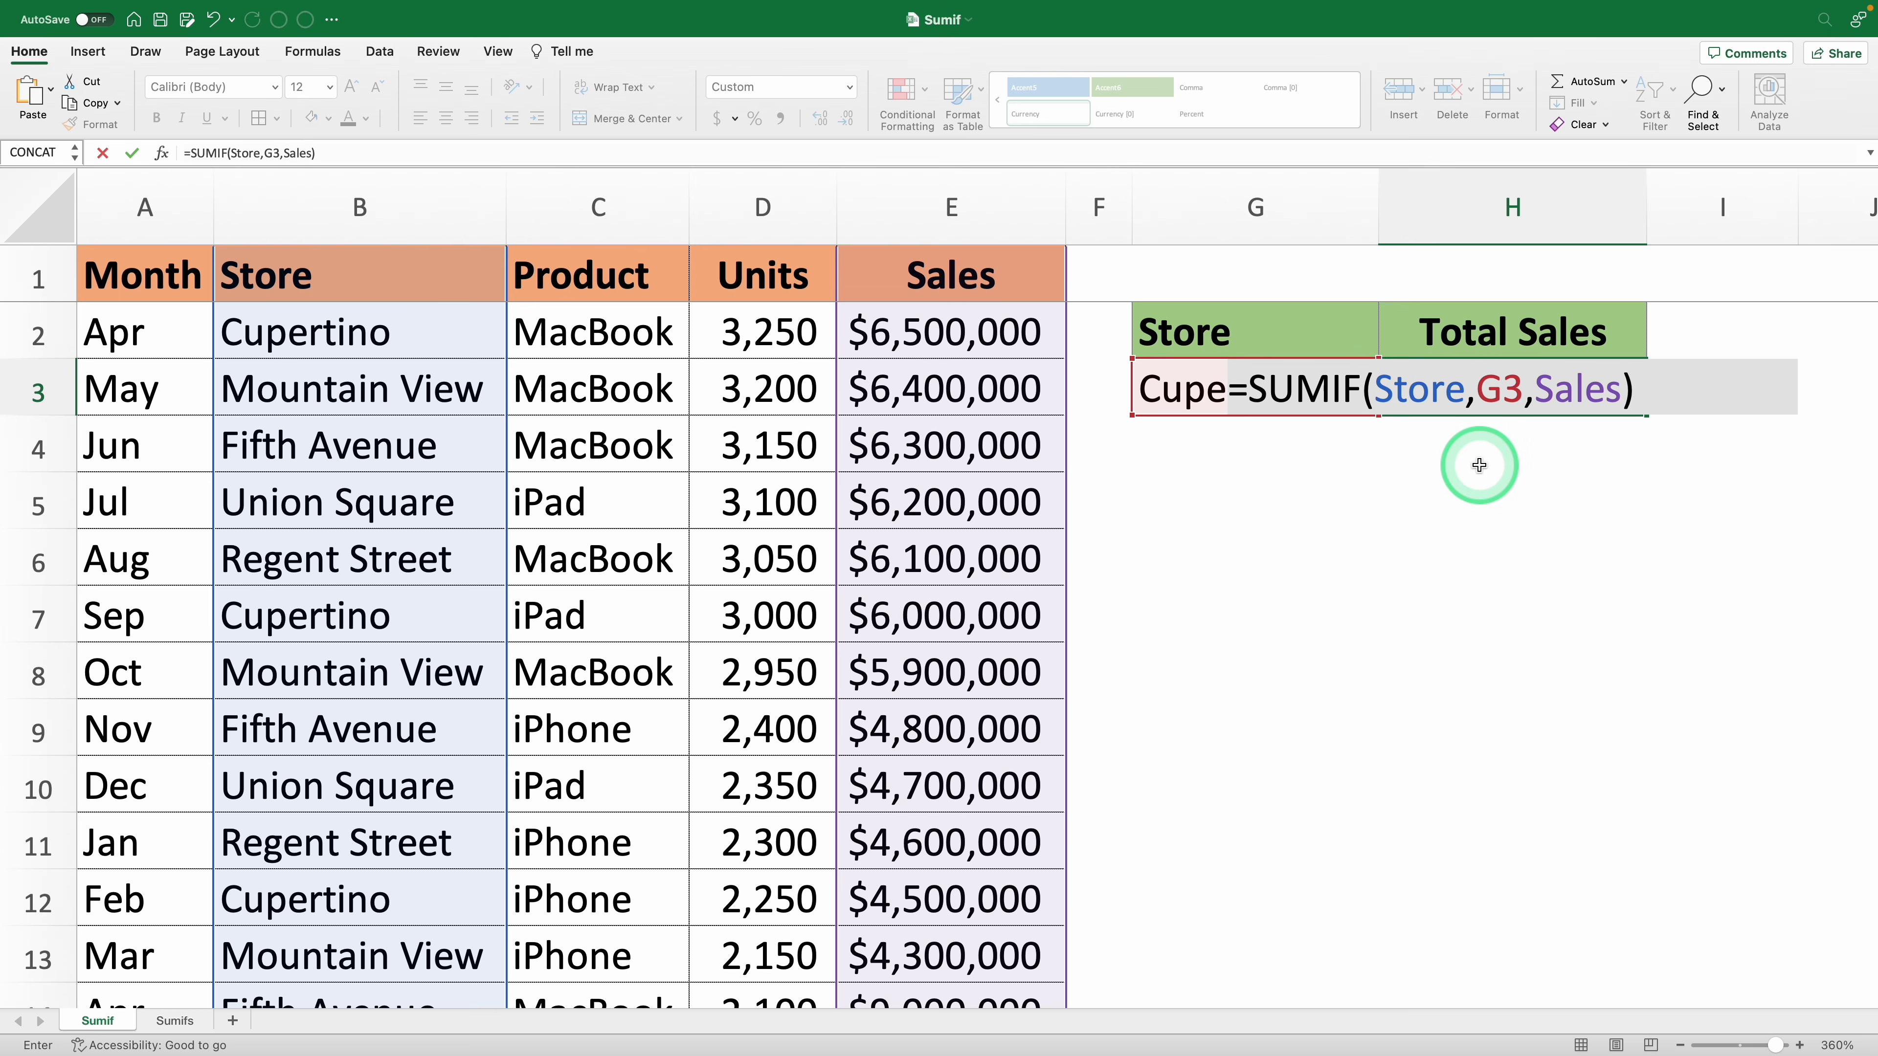
key("Return")
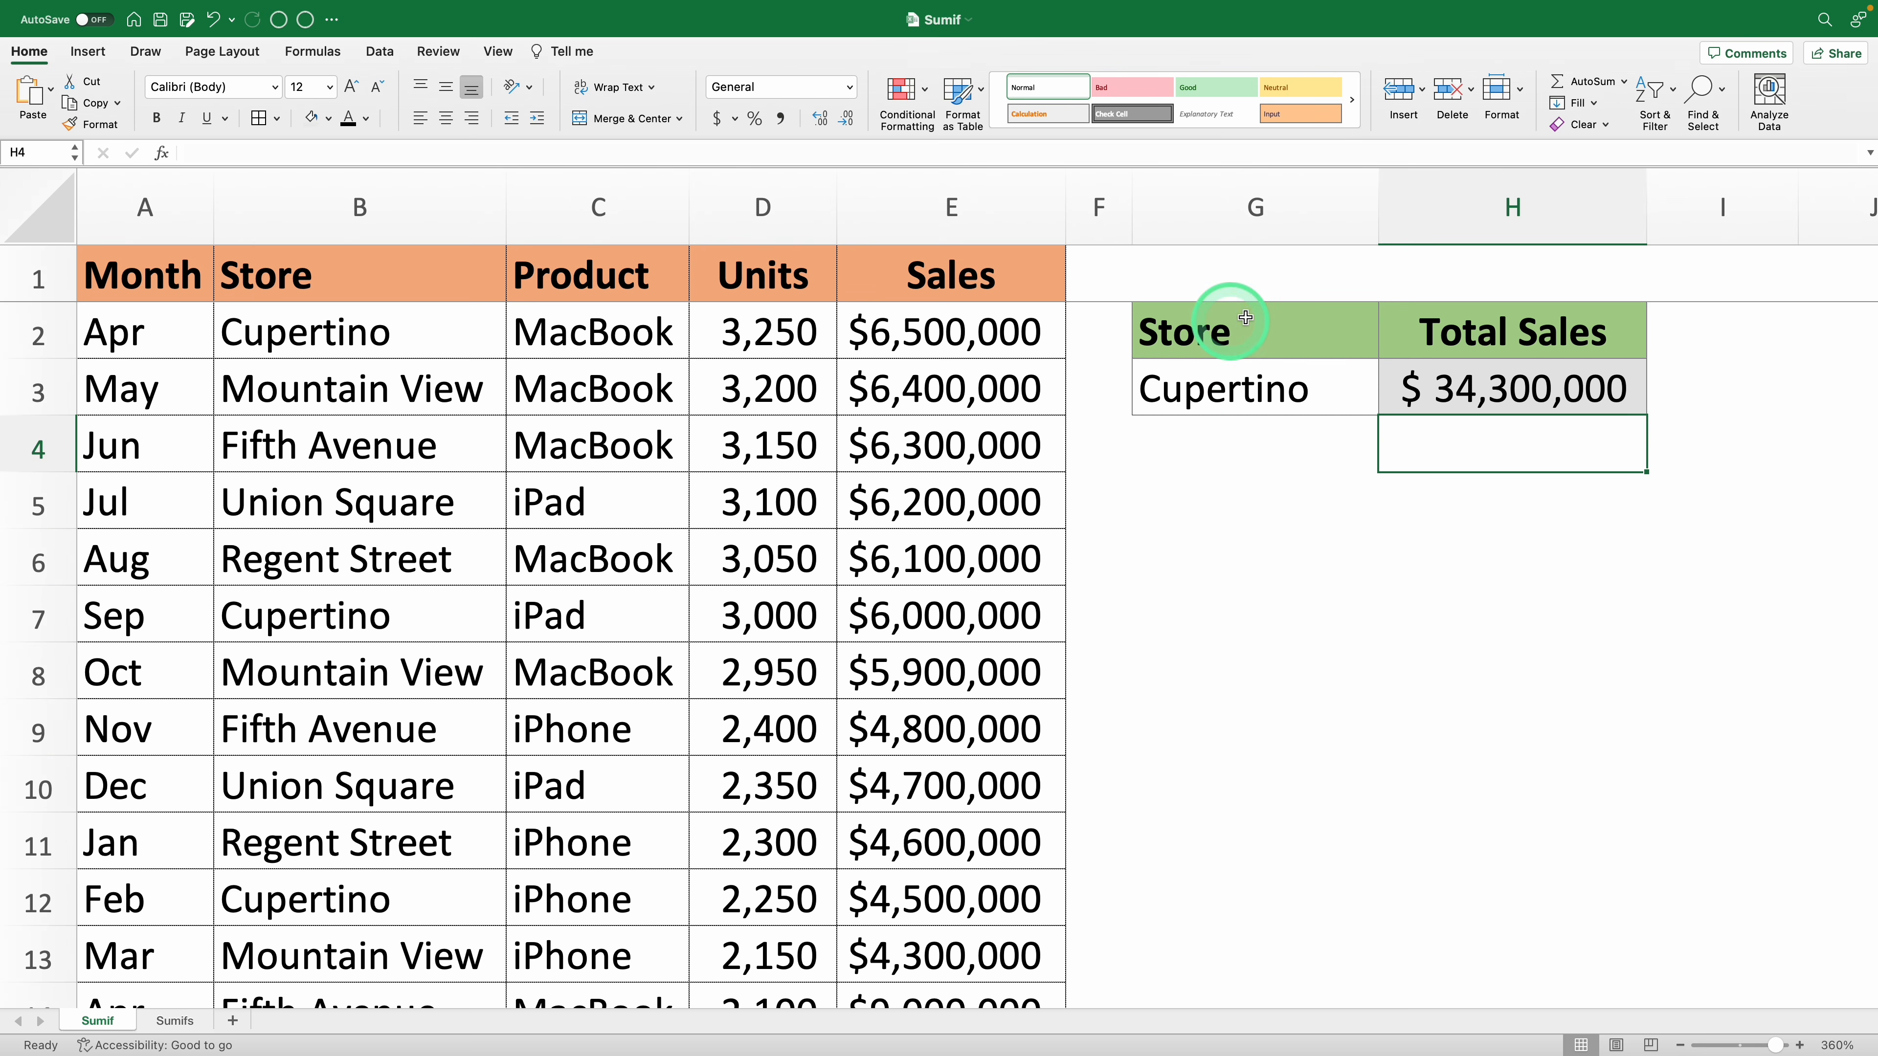
Step: Change the store in cell G3 to Fifth Avenue
left_click(1225, 378)
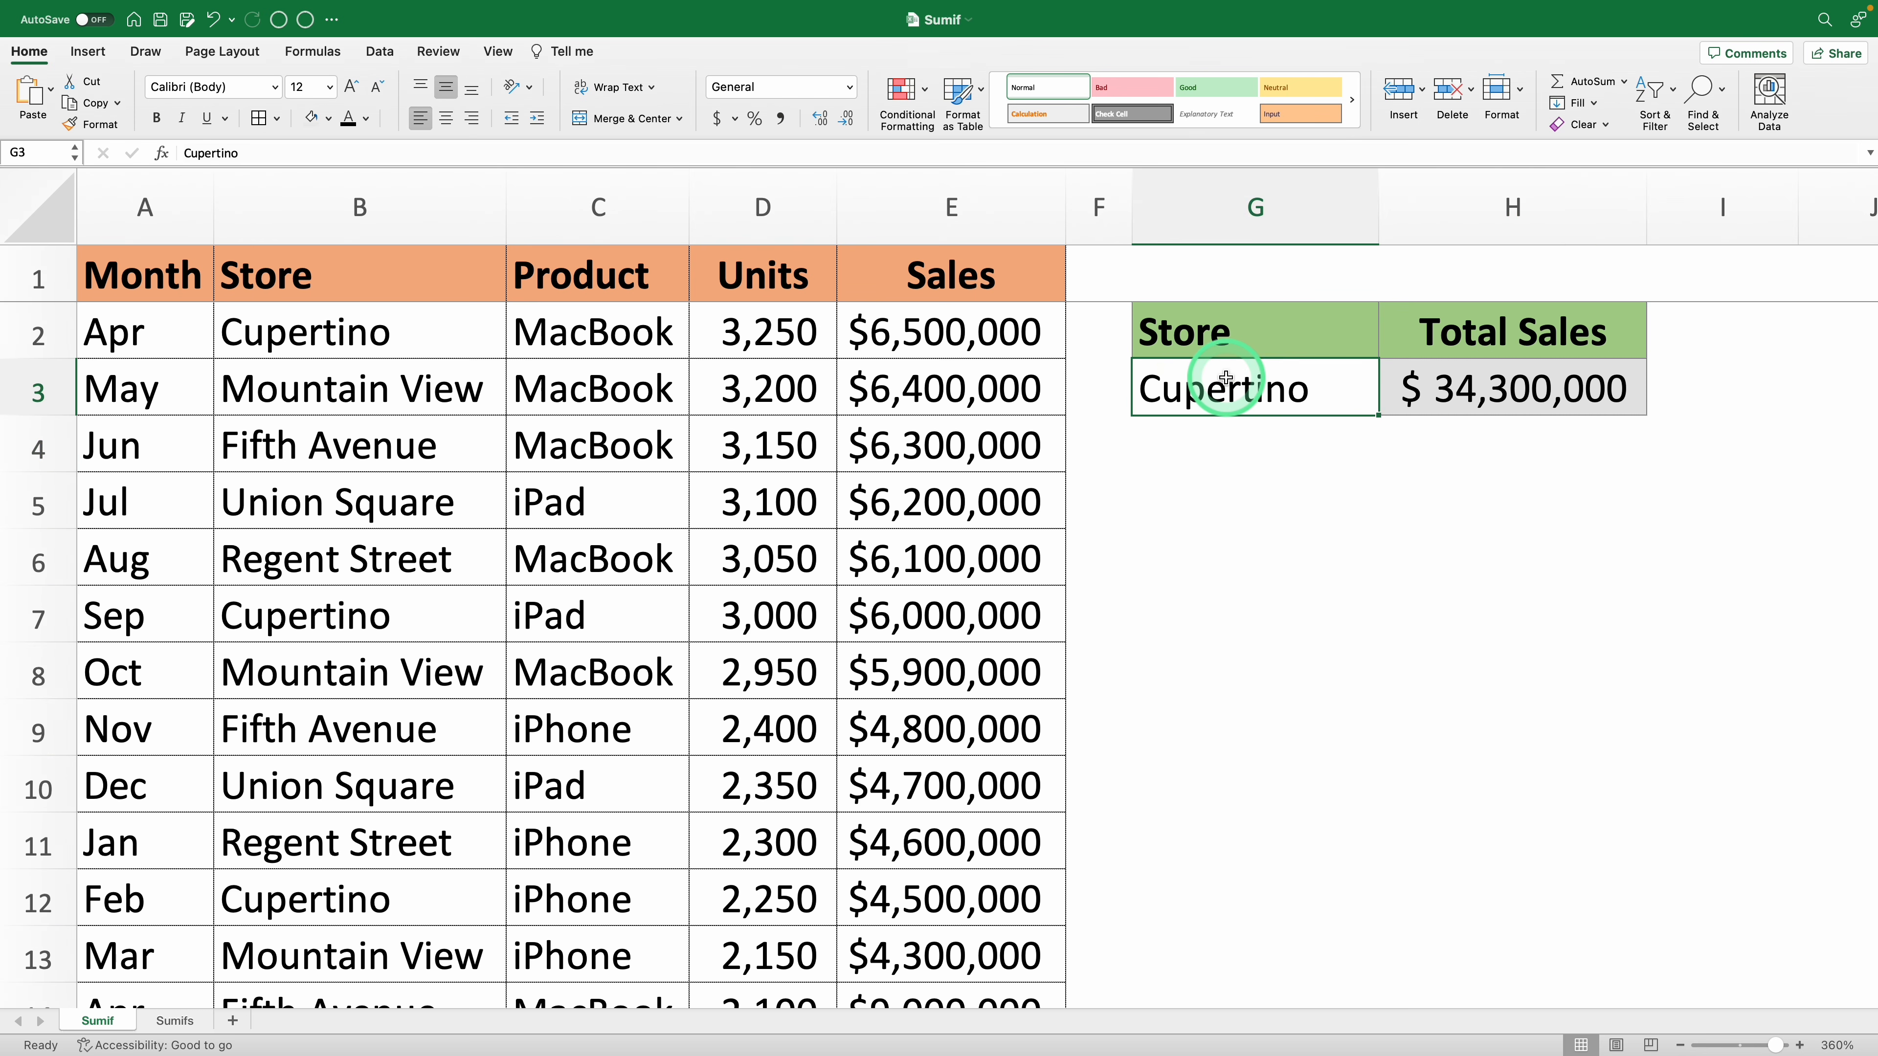
type("Fi")
type("fth A")
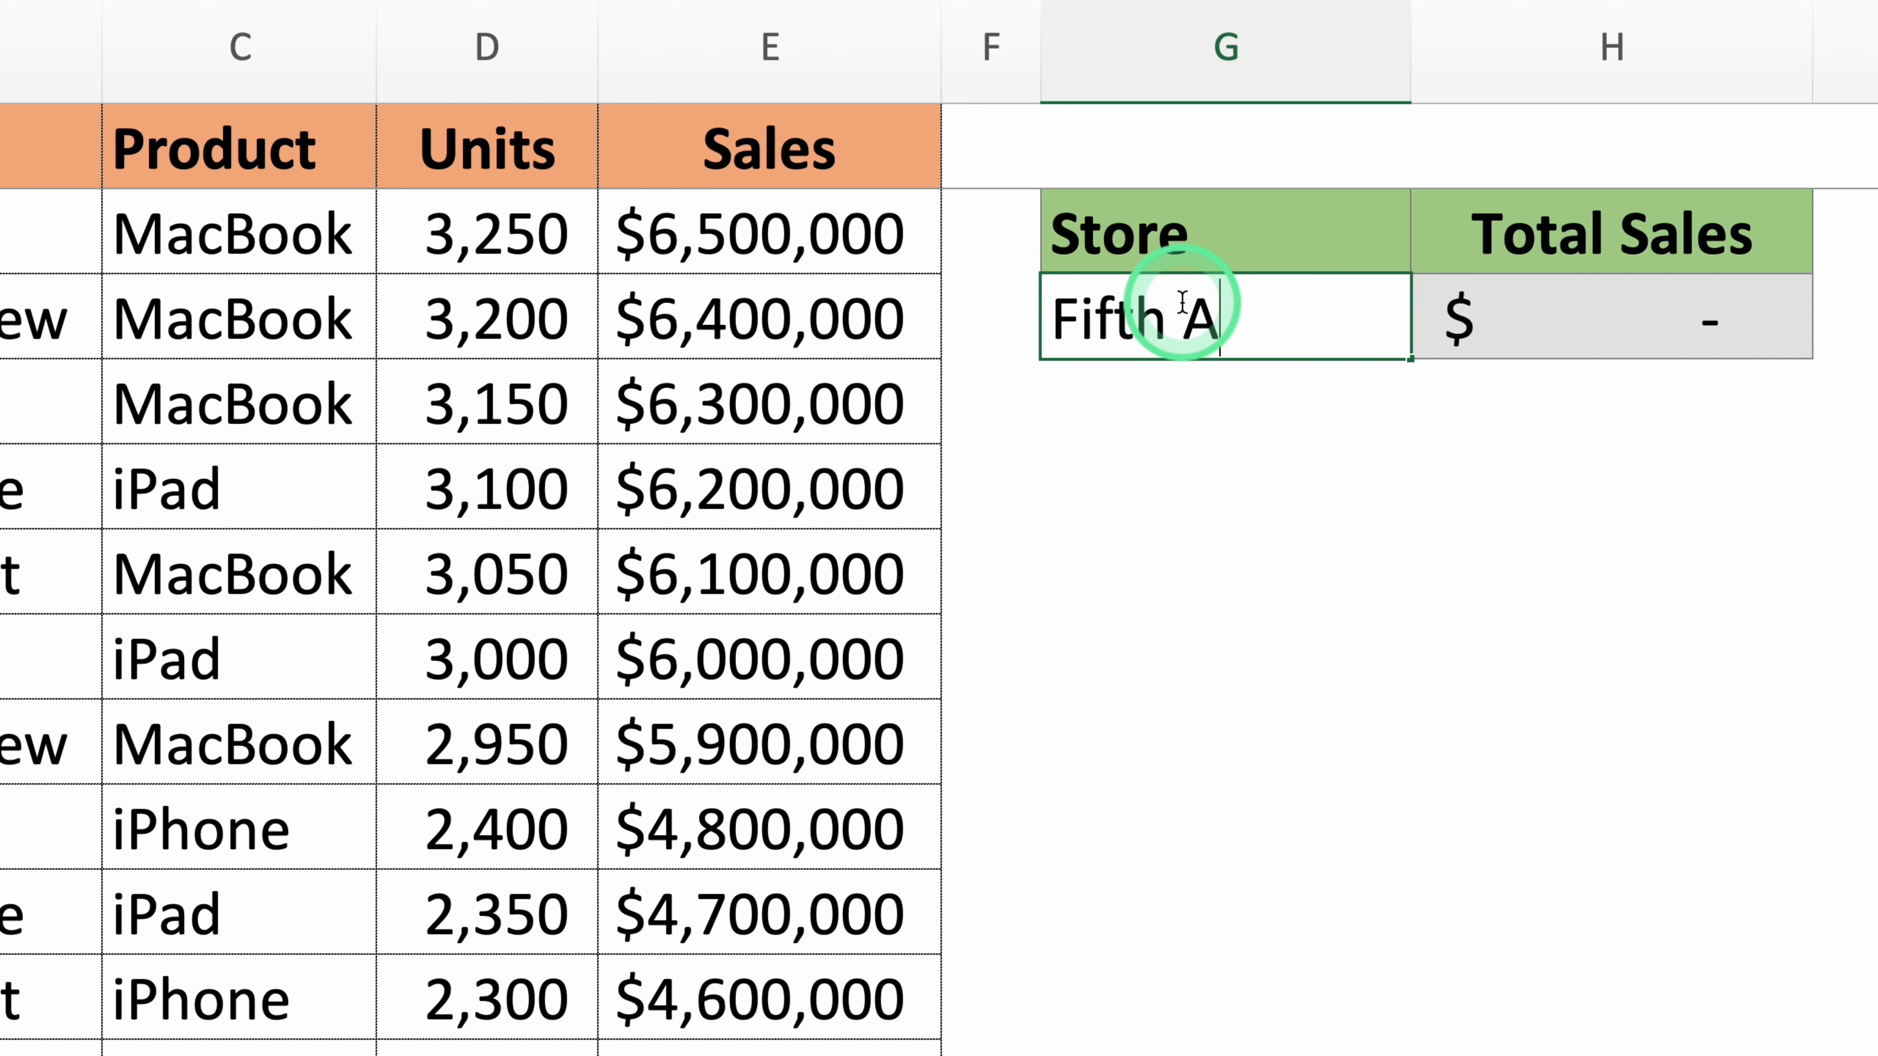
type("venue")
key("Return")
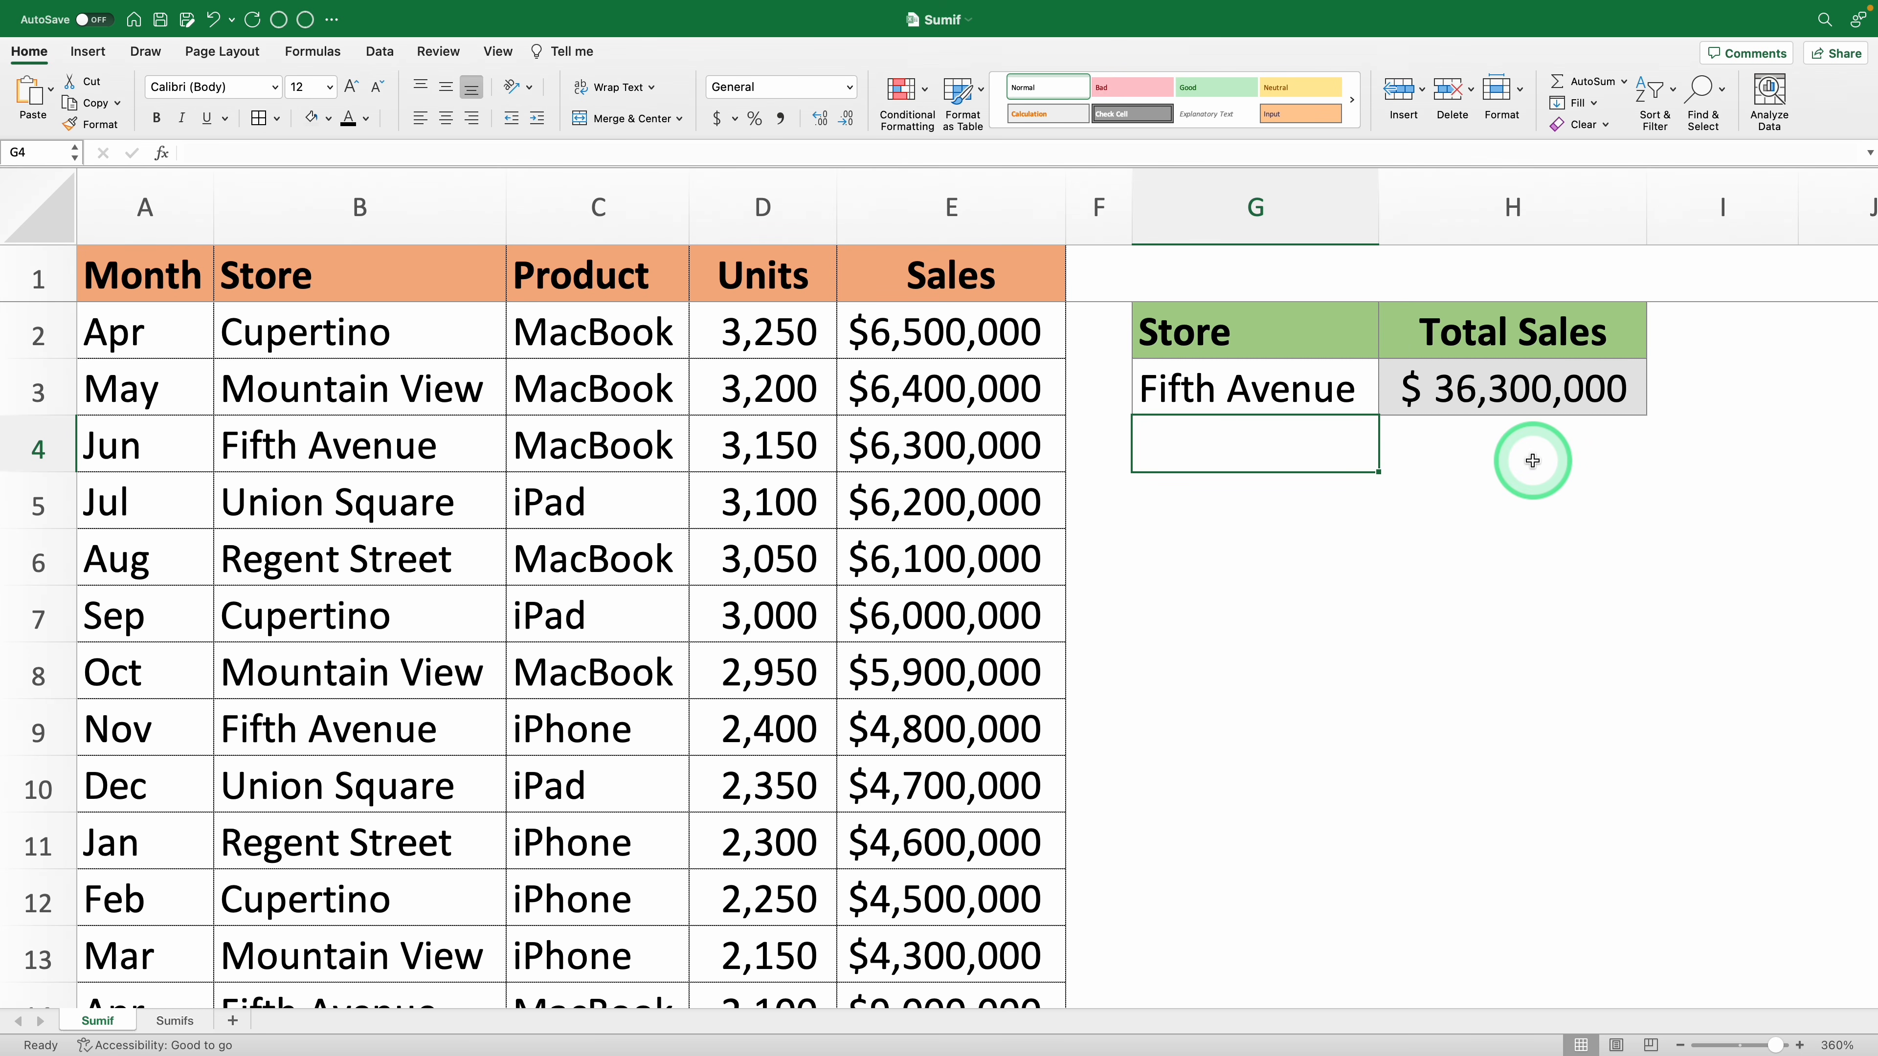
Step: Replace the Store range with the Product named range in the SUMIF formula in cell H3
double_click(1463, 393)
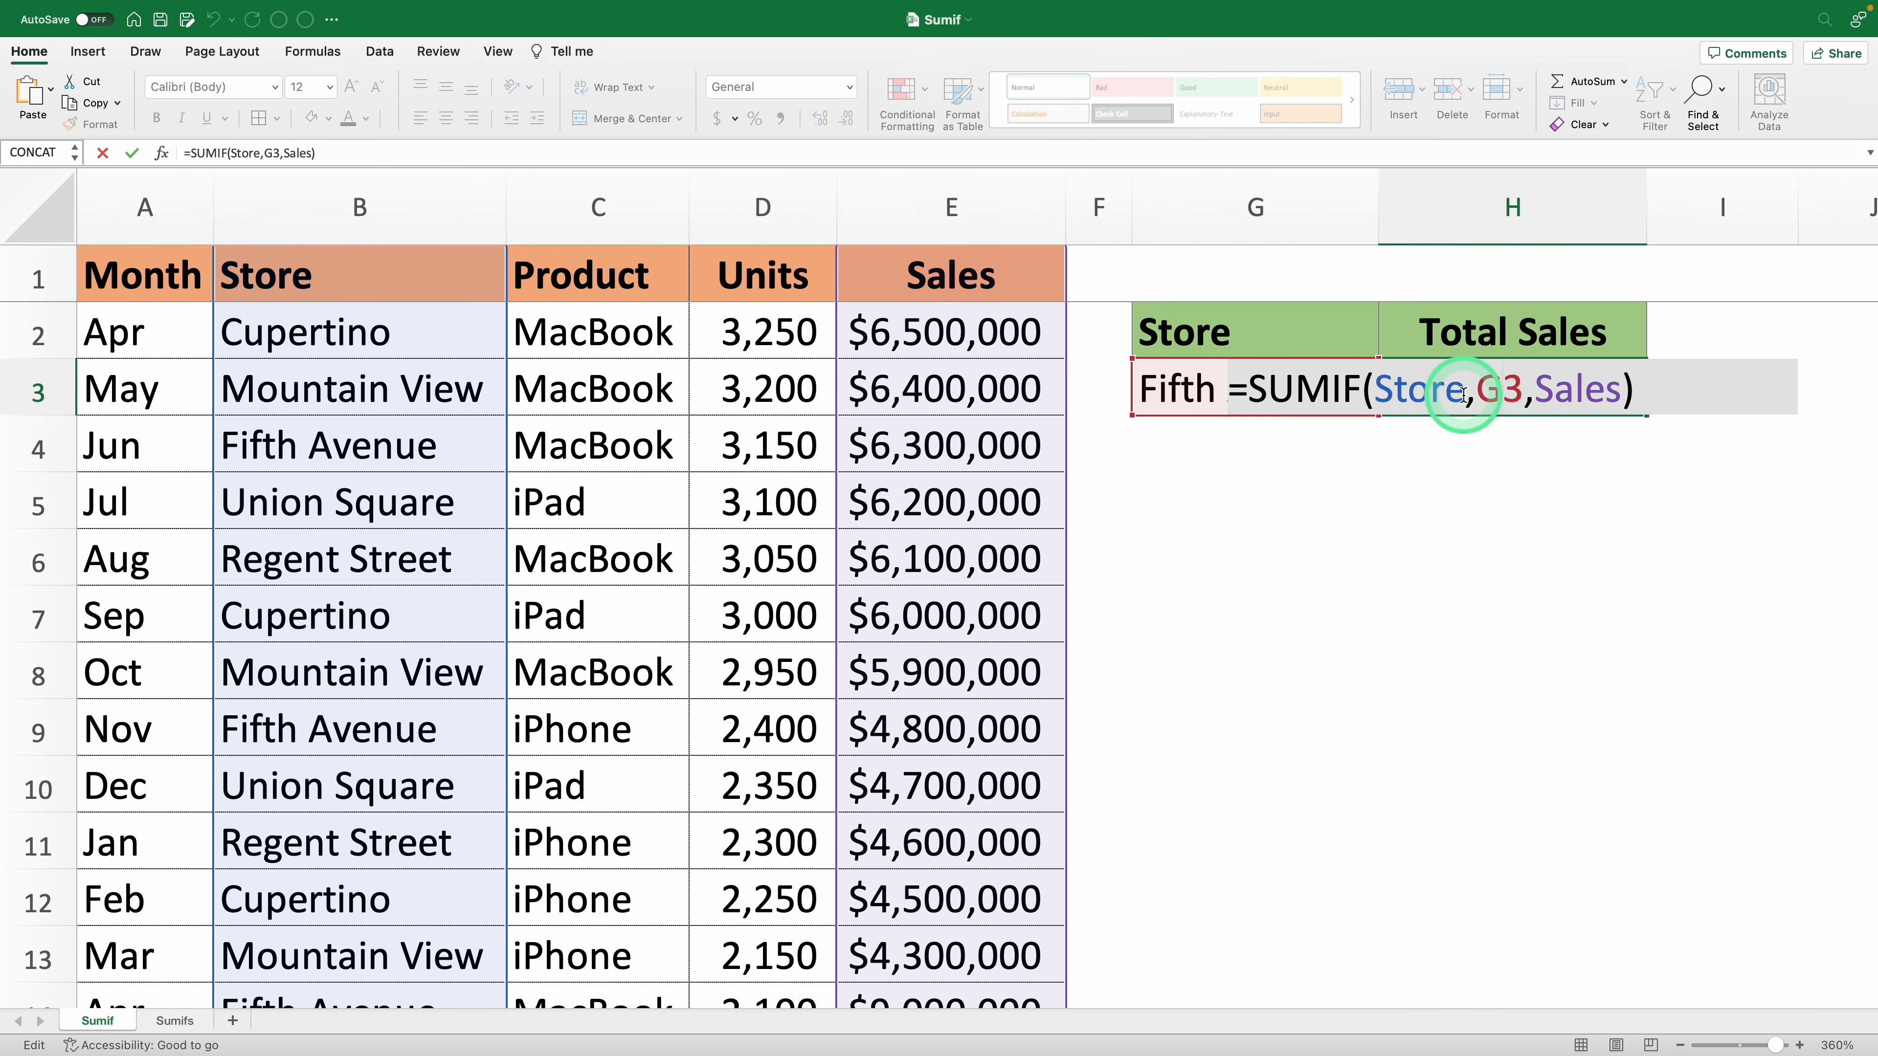
left_click_drag(1463, 393, 1401, 392)
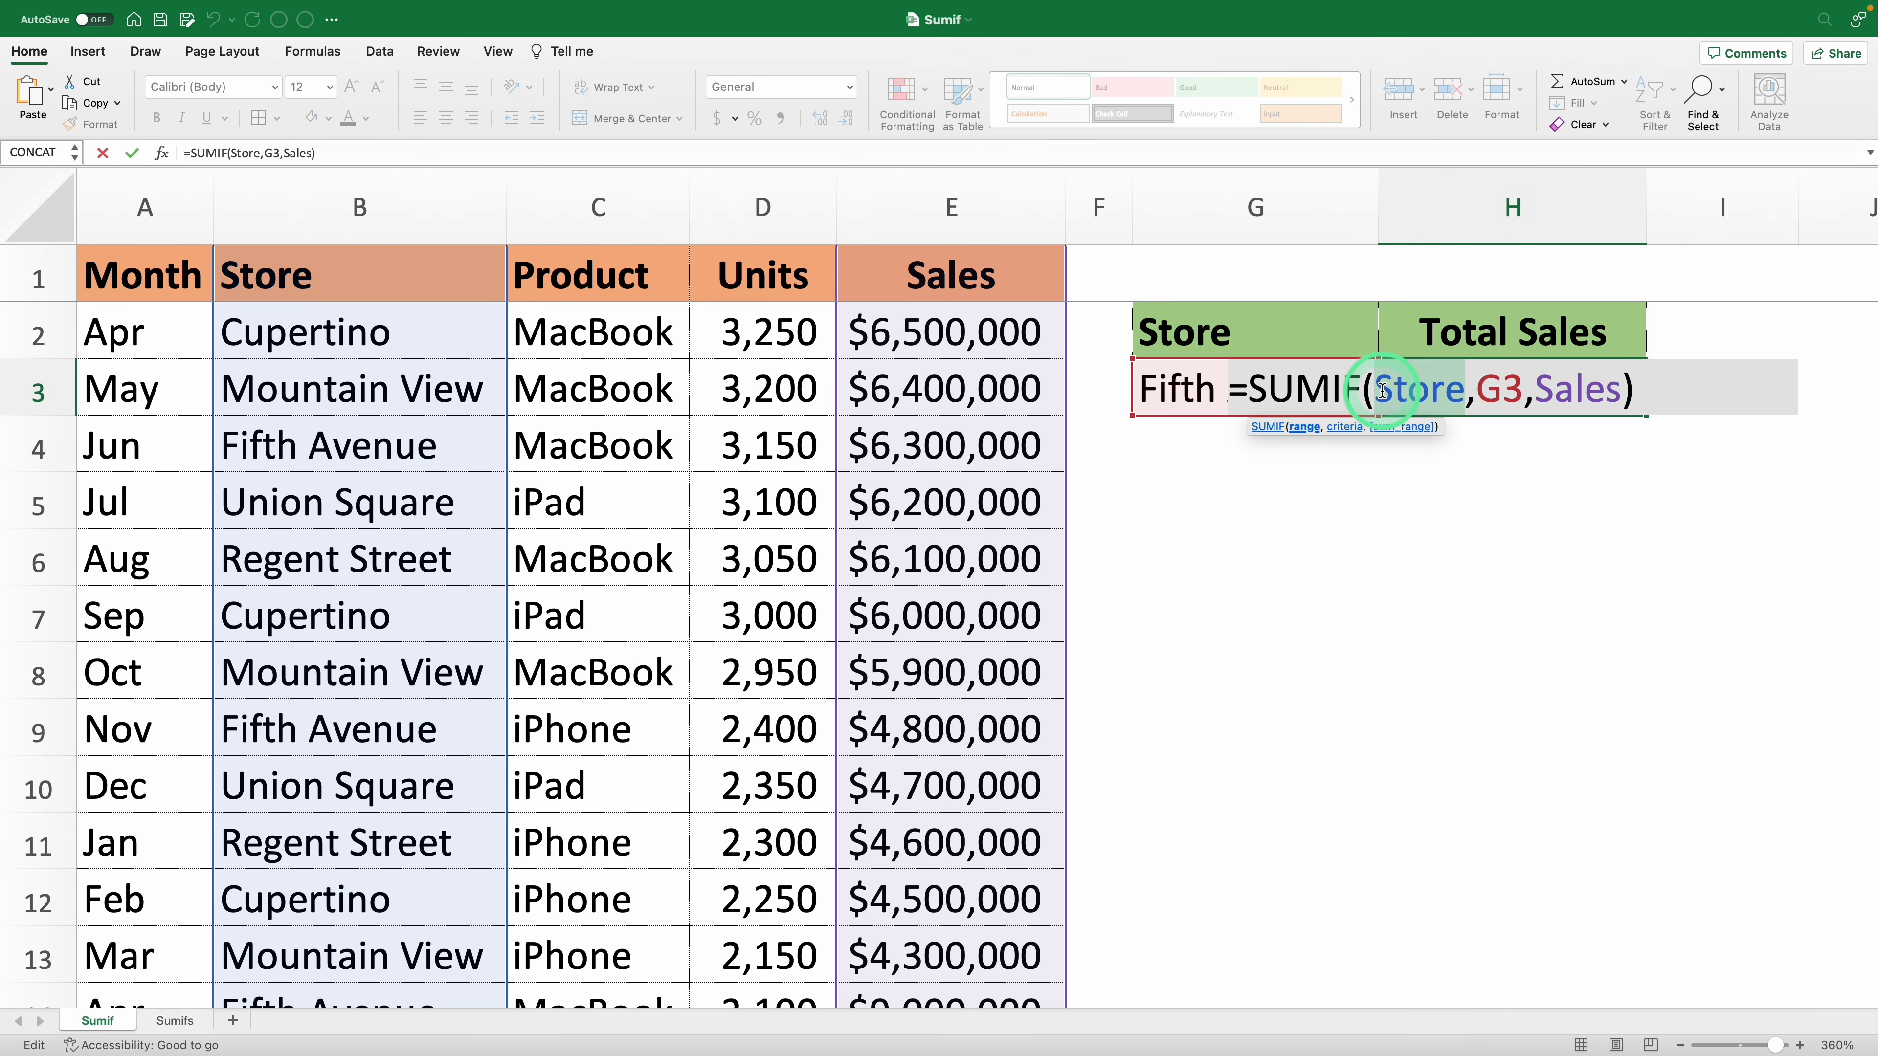
type("Product")
key("Return")
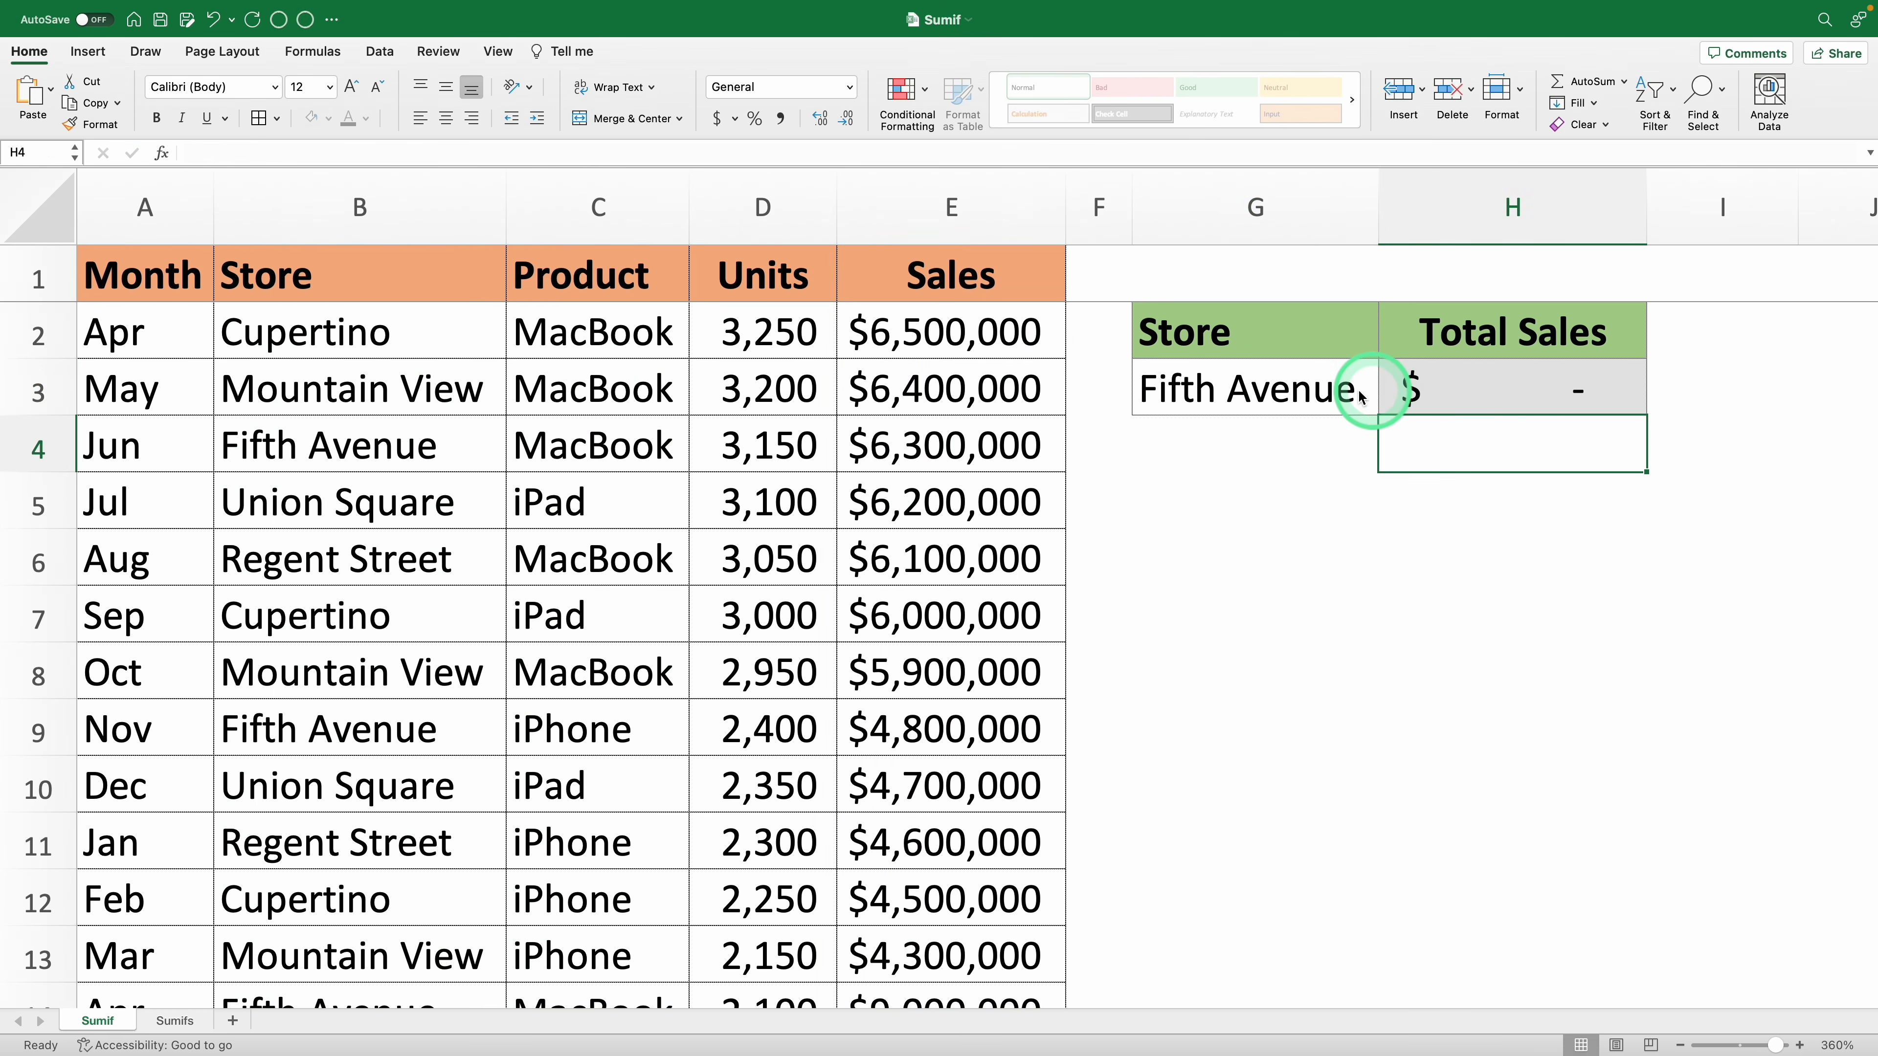
Step: Change the lookup criterion in cell G3 to iPad
left_click(1333, 390)
type("iPad")
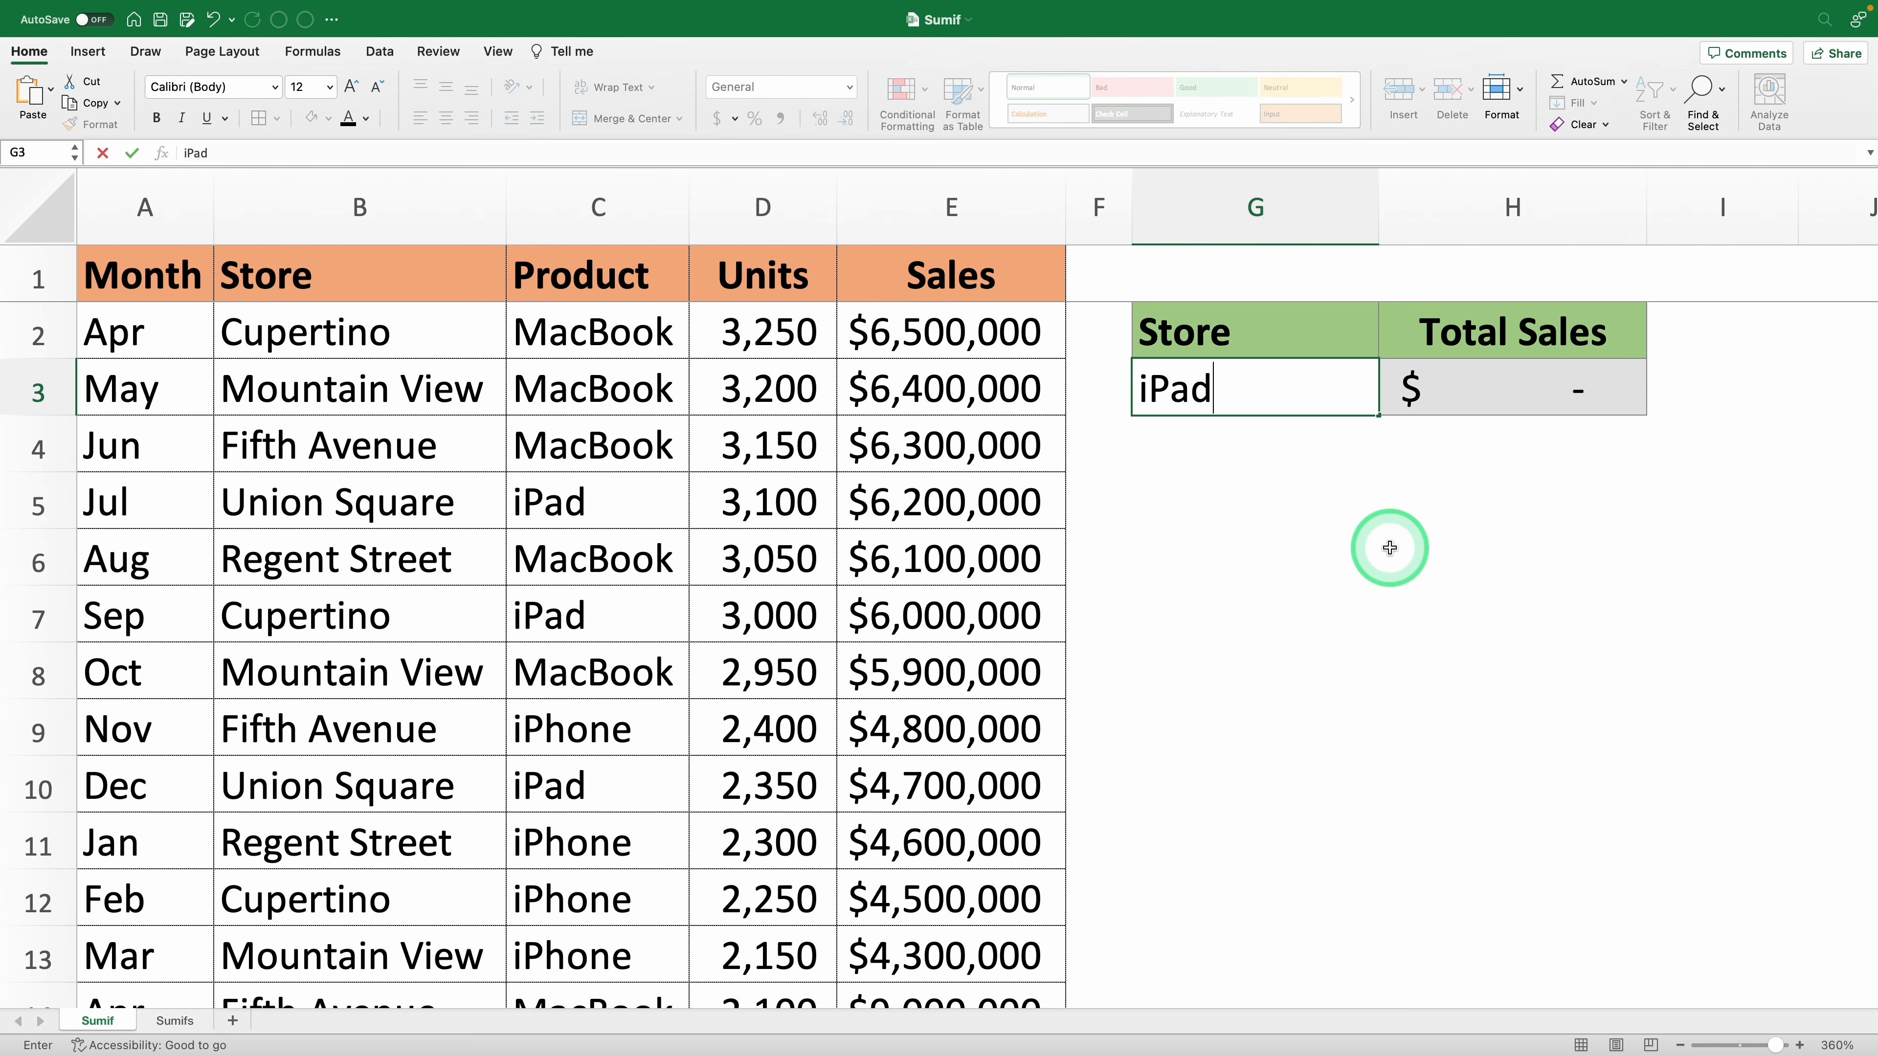
key("Return")
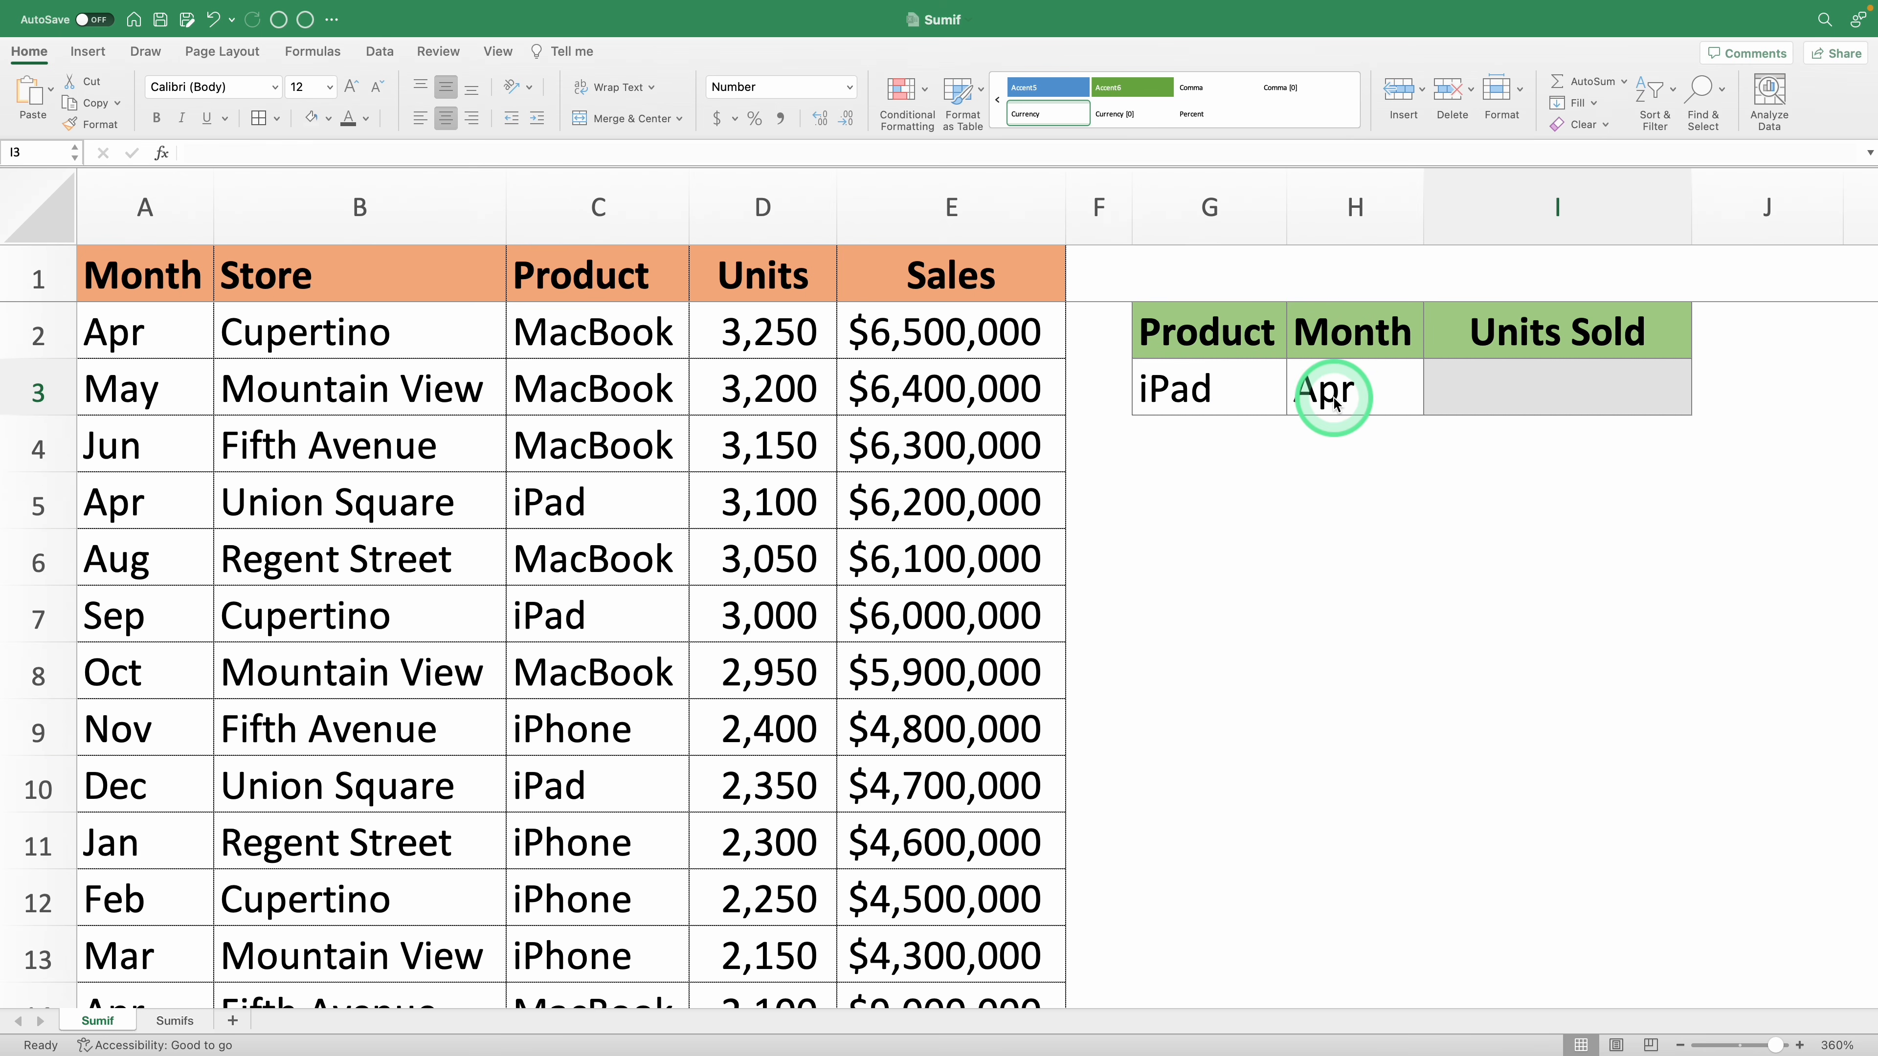
Step: Enter =SUMIFS(Units,Product,G3,Month,H3) in cell I3 to total the units sold for the product in G3 and month in H3
double_click(1515, 392)
type("=SUMIFS(Units,Product,G3,Month,H3)")
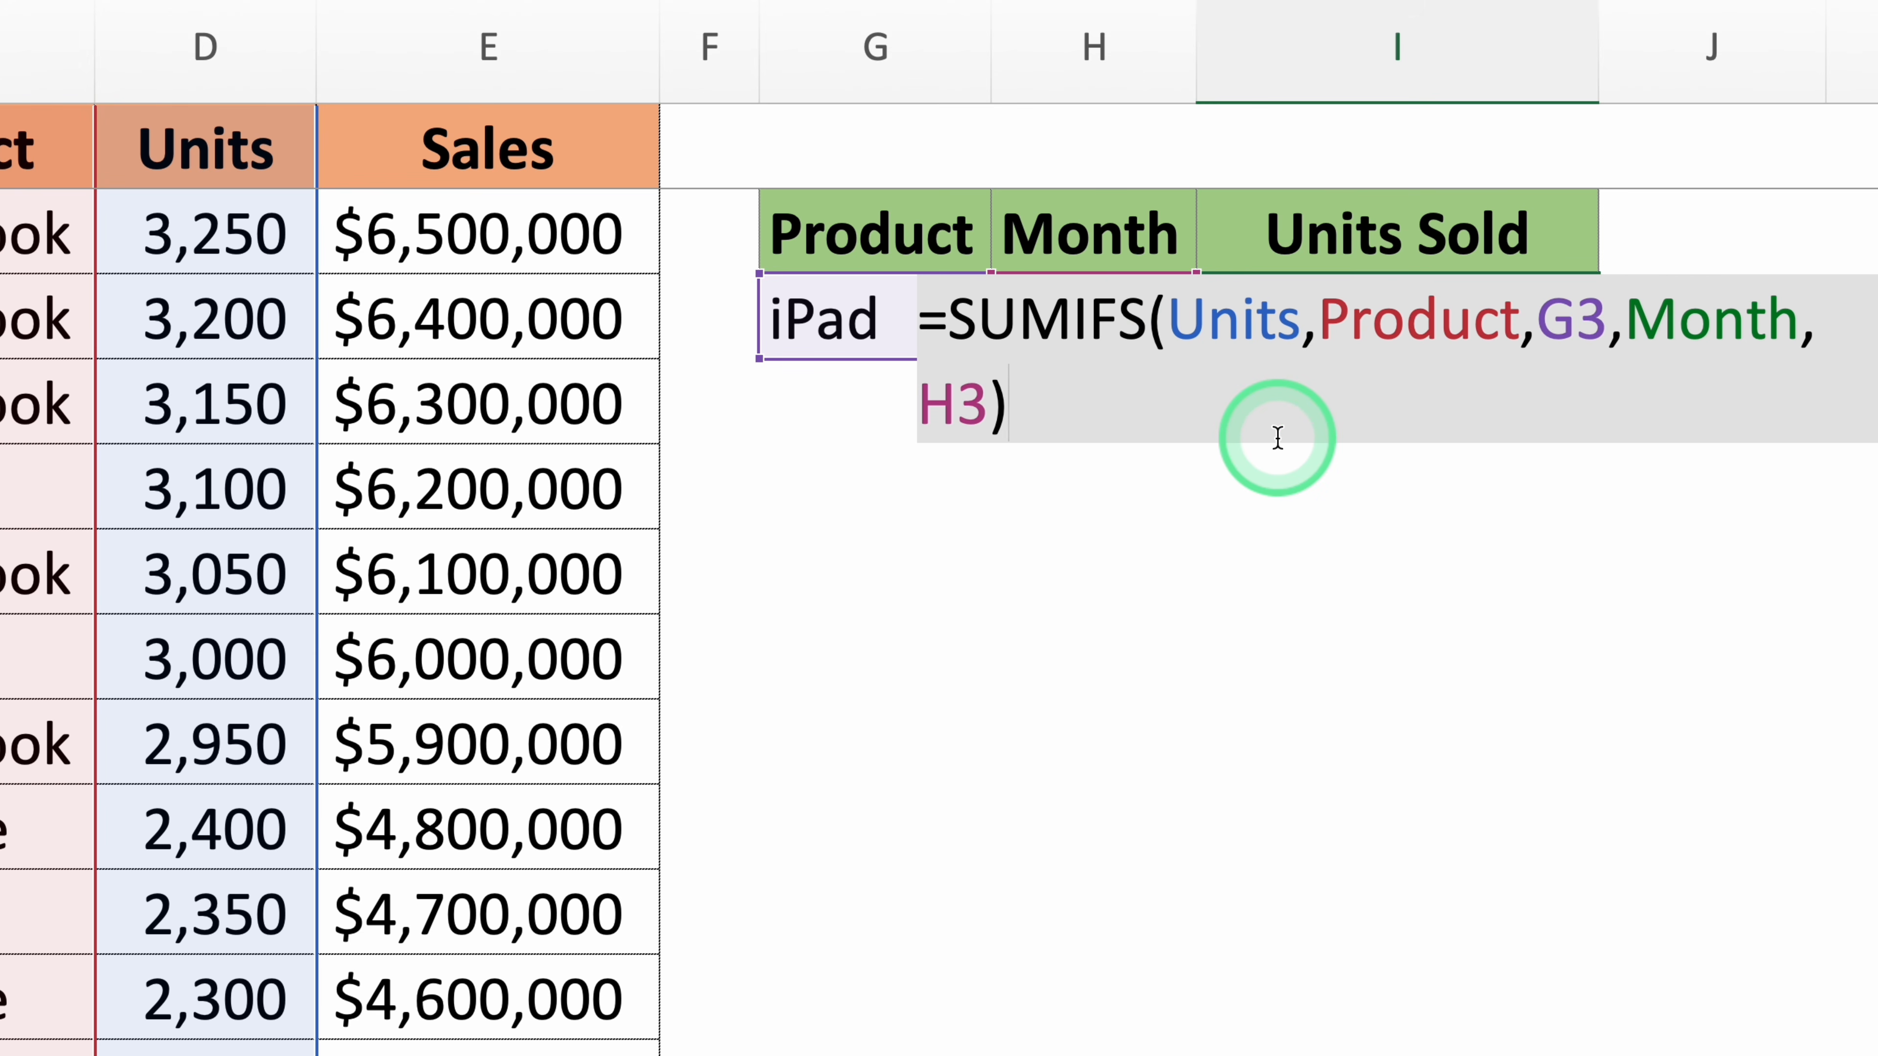
key("Return")
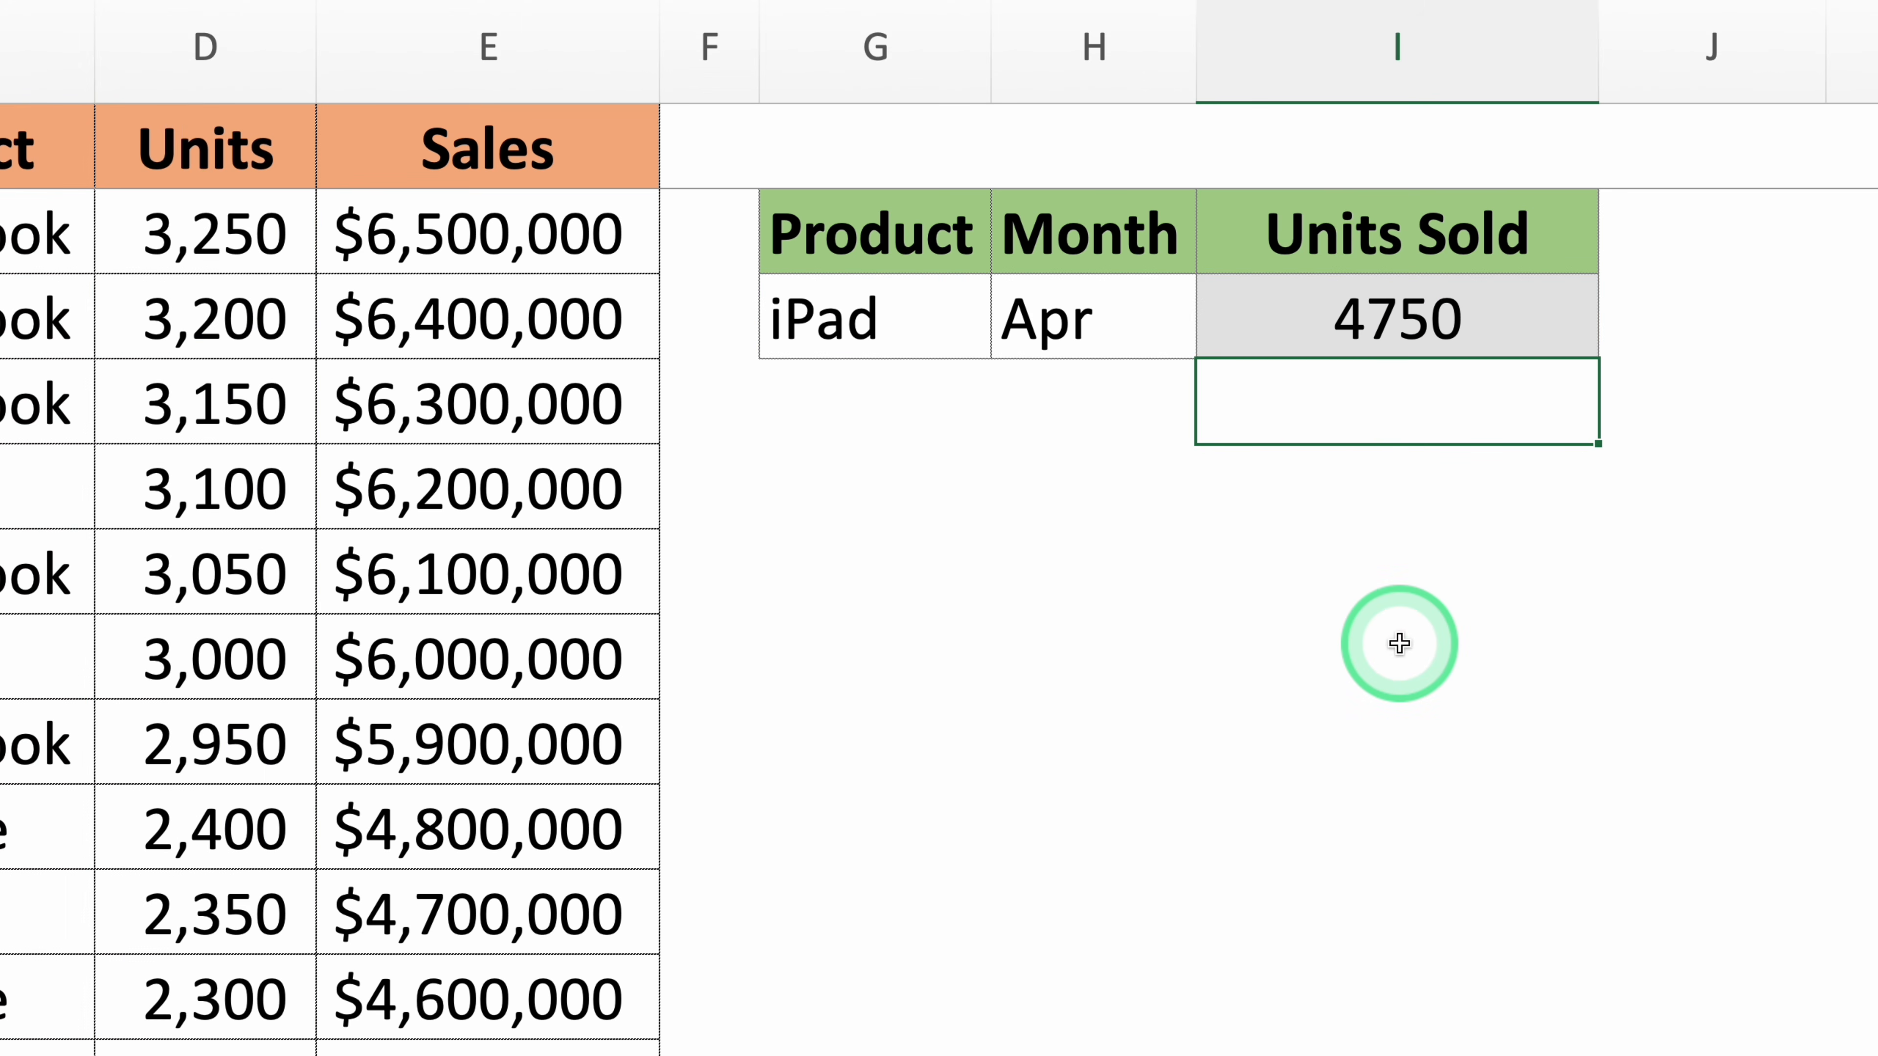